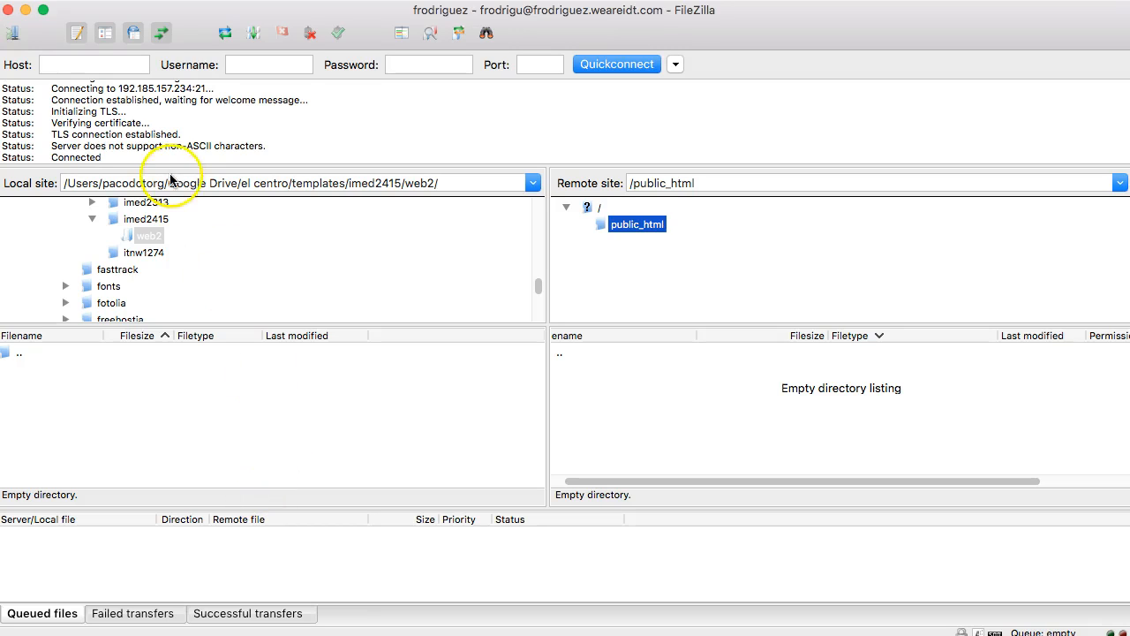
- Reconnect to the saved site from Site Manager, aborting the previous connection in this tab
{"action": "left_click", "coordinate": [50, 0]}
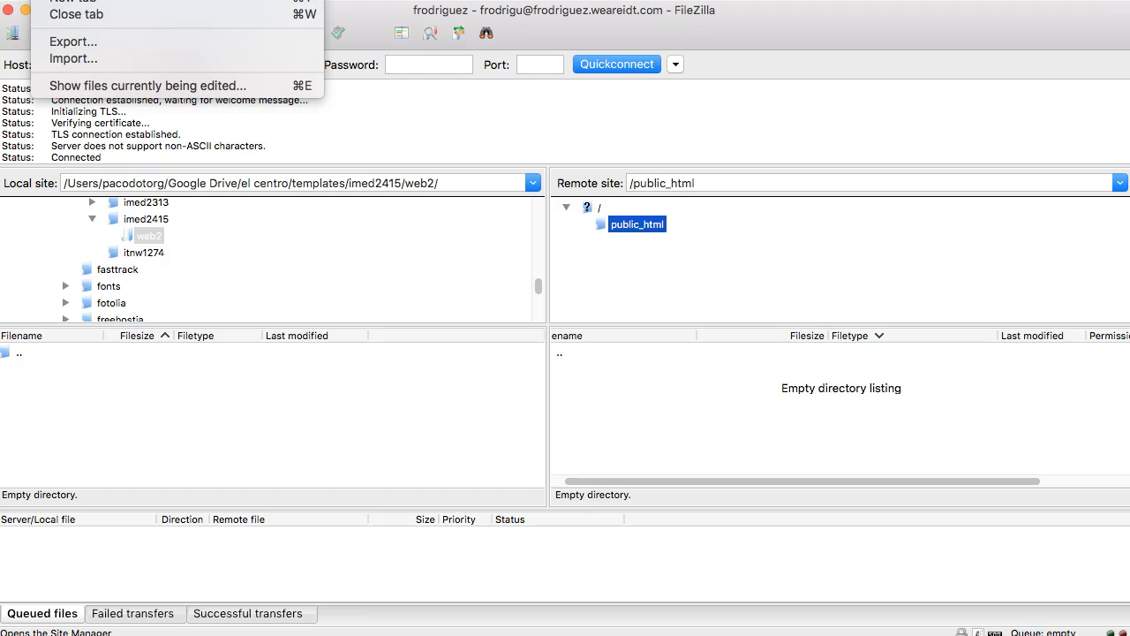
{"action": "left_click", "coordinate": [81, 0]}
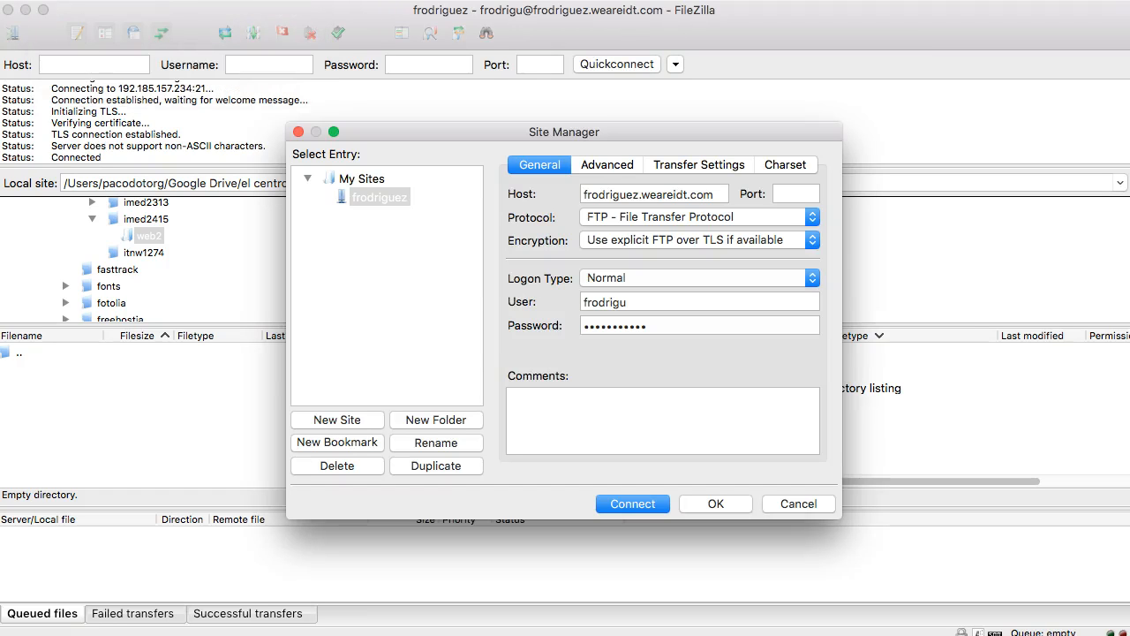
{"action": "left_click", "coordinate": [58, 0]}
{"action": "left_click", "coordinate": [58, 0]}
{"action": "left_click", "coordinate": [339, 202]}
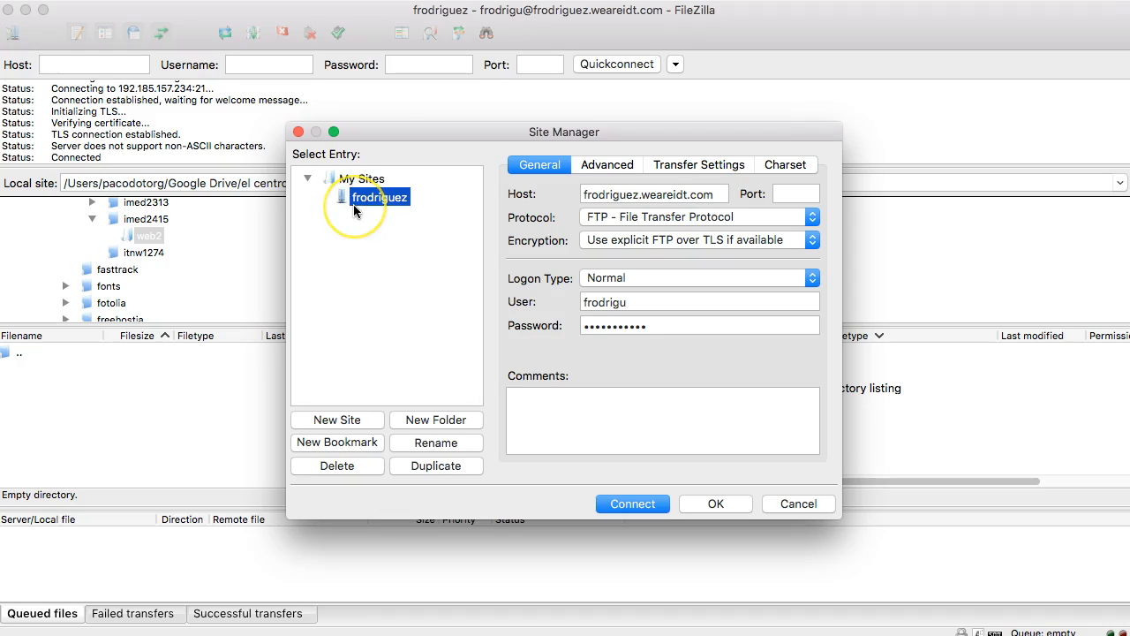
{"action": "left_click", "coordinate": [645, 503]}
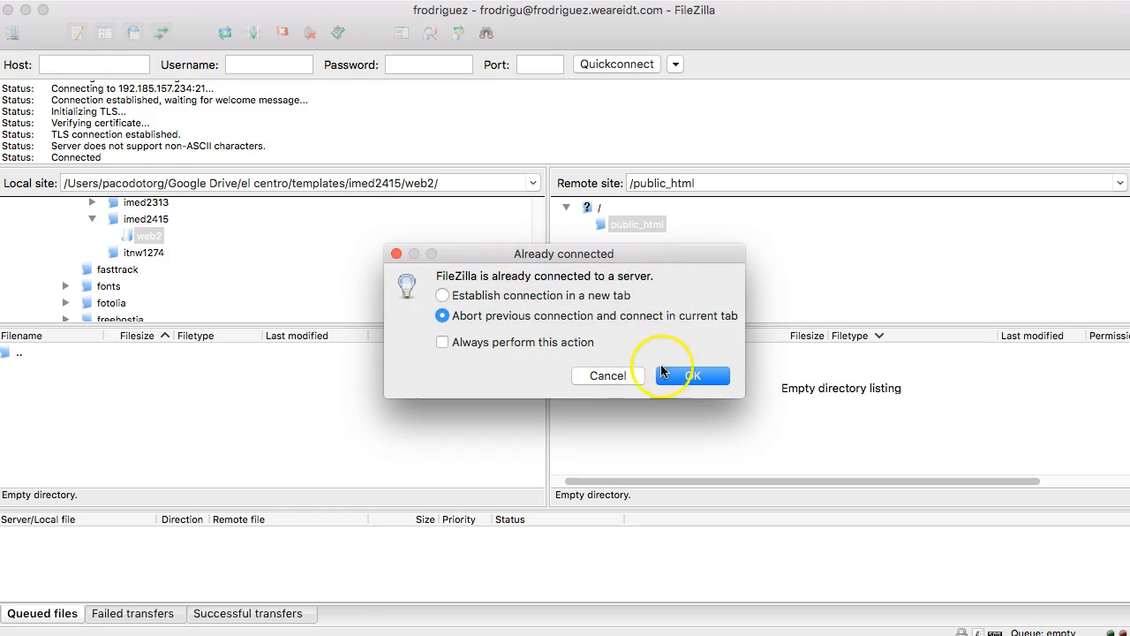
{"action": "left_click", "coordinate": [689, 377]}
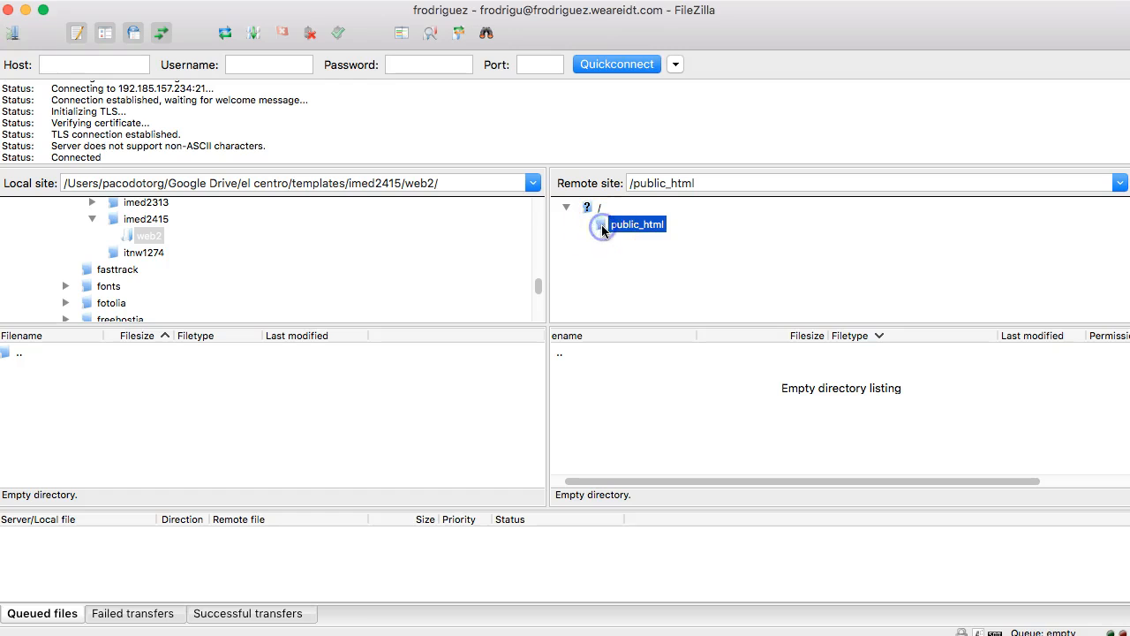
- Select the local web2 folder and bring up the context menu of its empty file list
{"action": "left_click", "coordinate": [139, 235]}
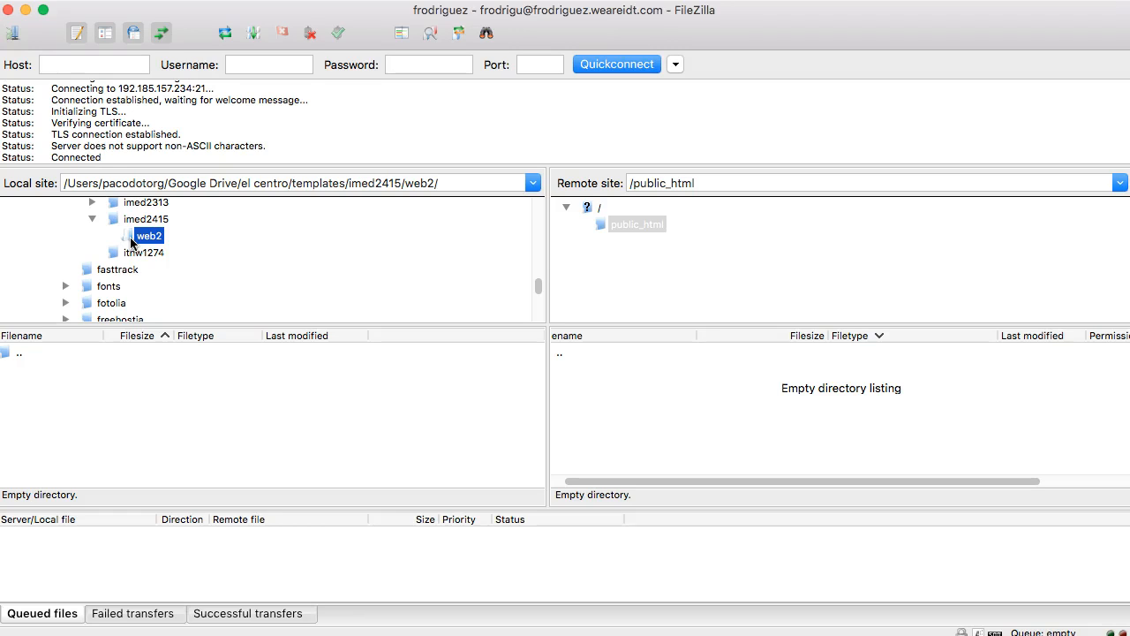
{"action": "left_click", "coordinate": [254, 324]}
{"action": "right_click", "coordinate": [99, 376]}
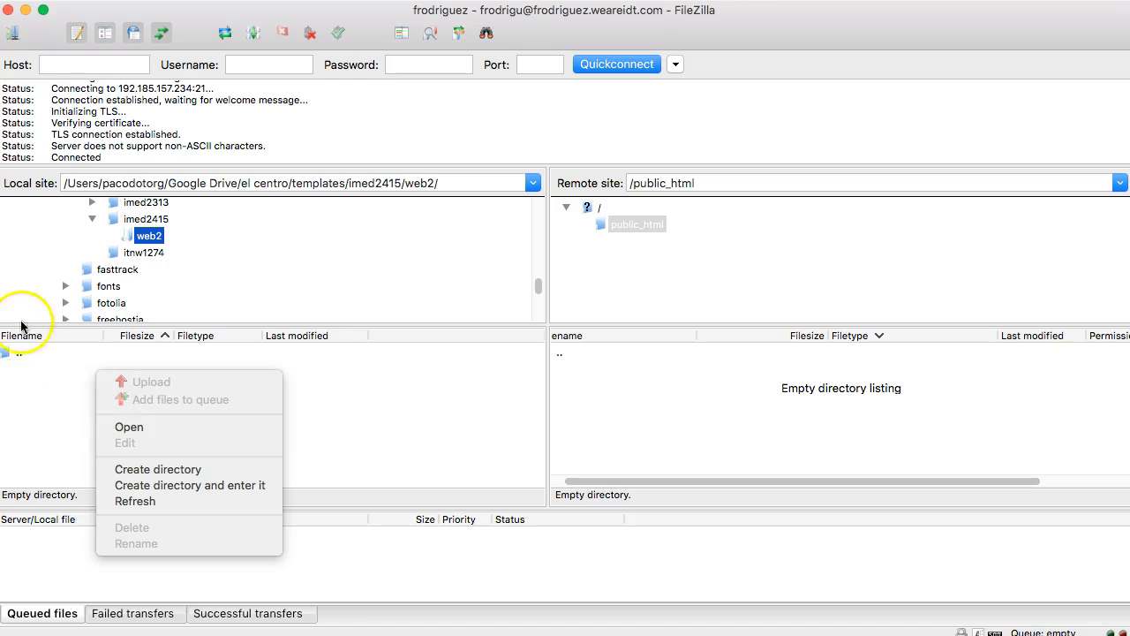
- Open the empty web2 folder in Finder and move its window into view
{"action": "left_click", "coordinate": [155, 428]}
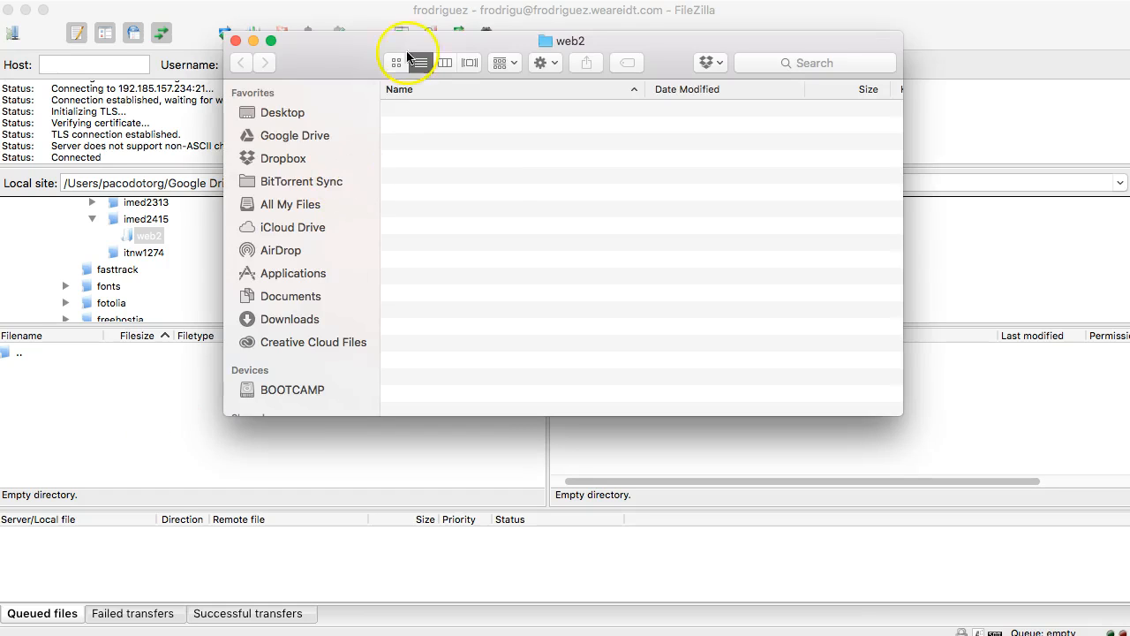
{"action": "left_click_drag", "start_coordinate": [360, 51], "coordinate": [396, 161]}
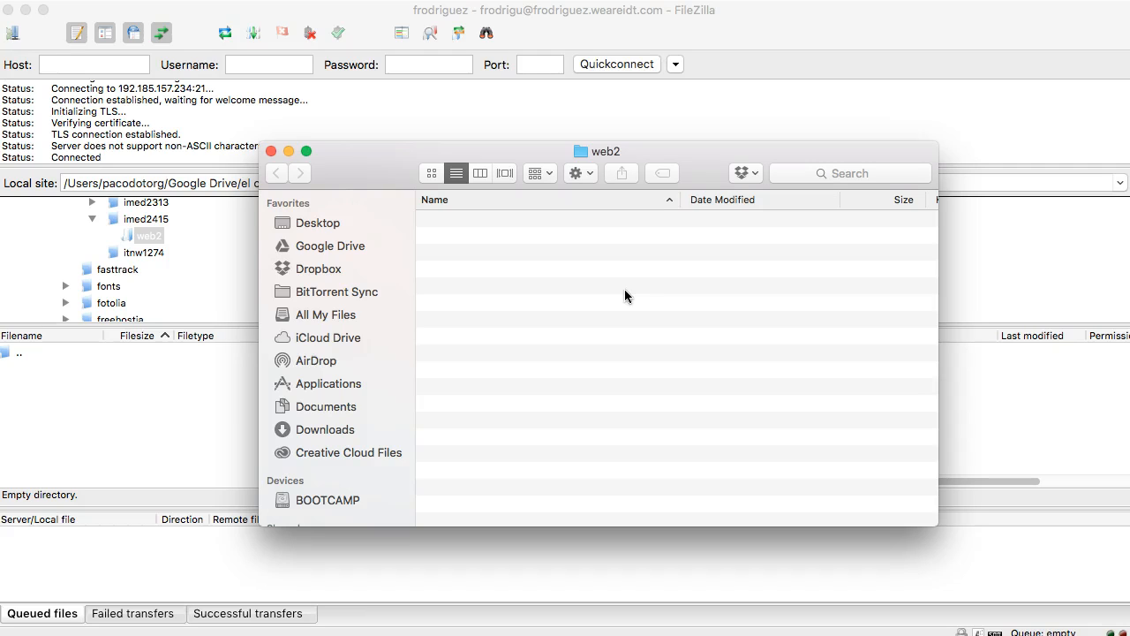
{"action": "left_click", "coordinate": [607, 326]}
{"action": "scroll", "coordinate": [609, 346], "scroll_direction": "right", "scroll_amount": 1}
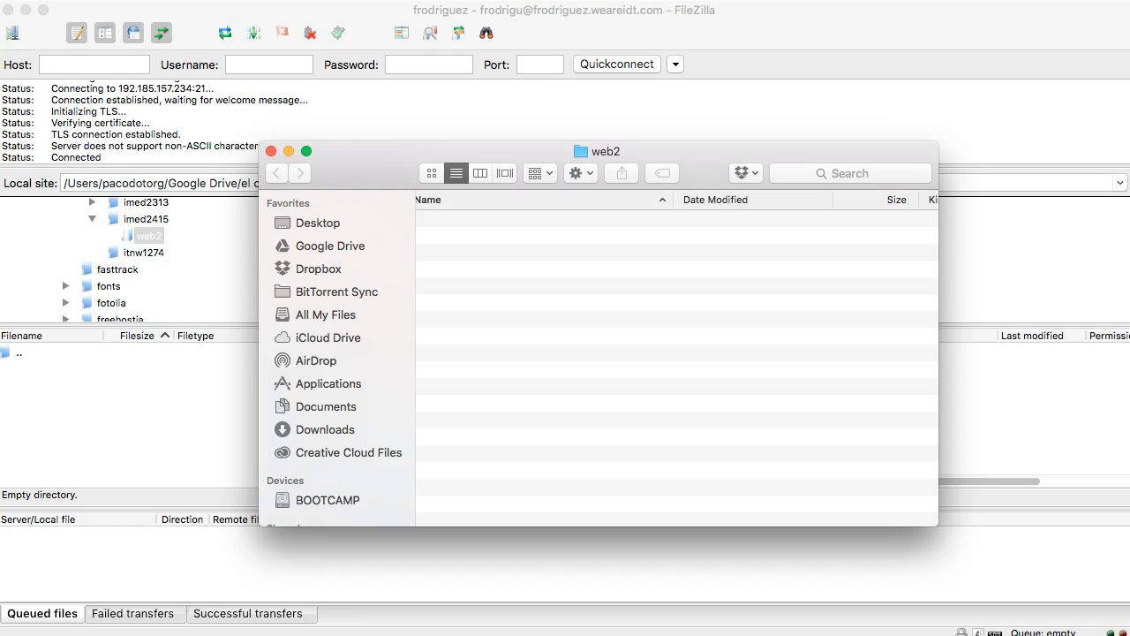
- Launch Sublime Text 2 through a Spotlight search for 'sublim'
{"action": "key", "text": "super+space"}
{"action": "type", "text": "sublim"}
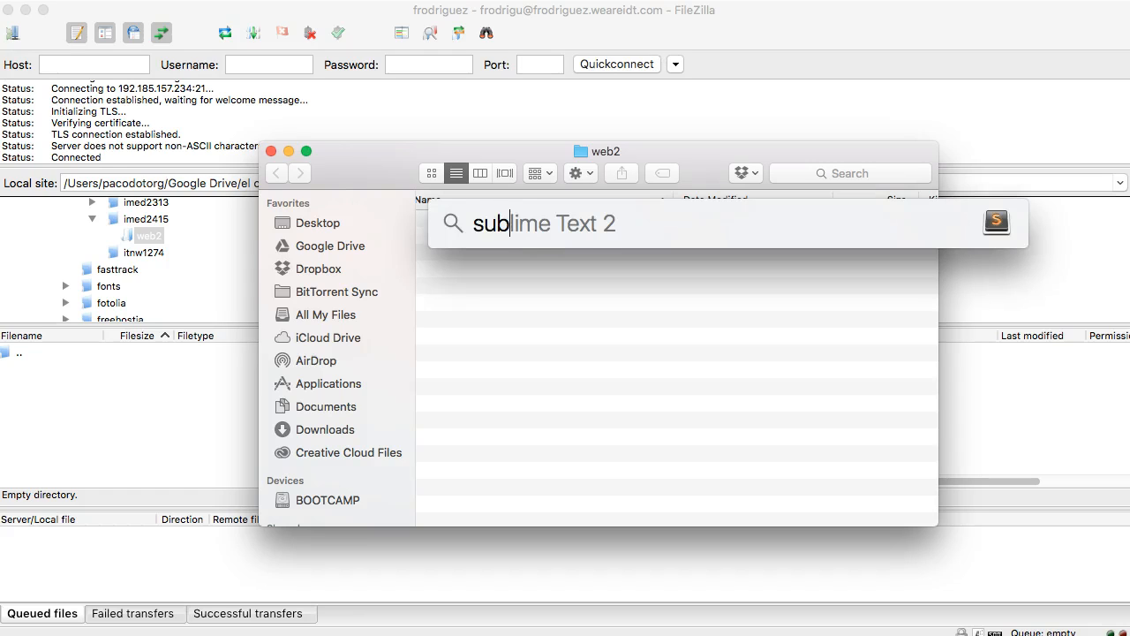
{"action": "key", "text": "Return"}
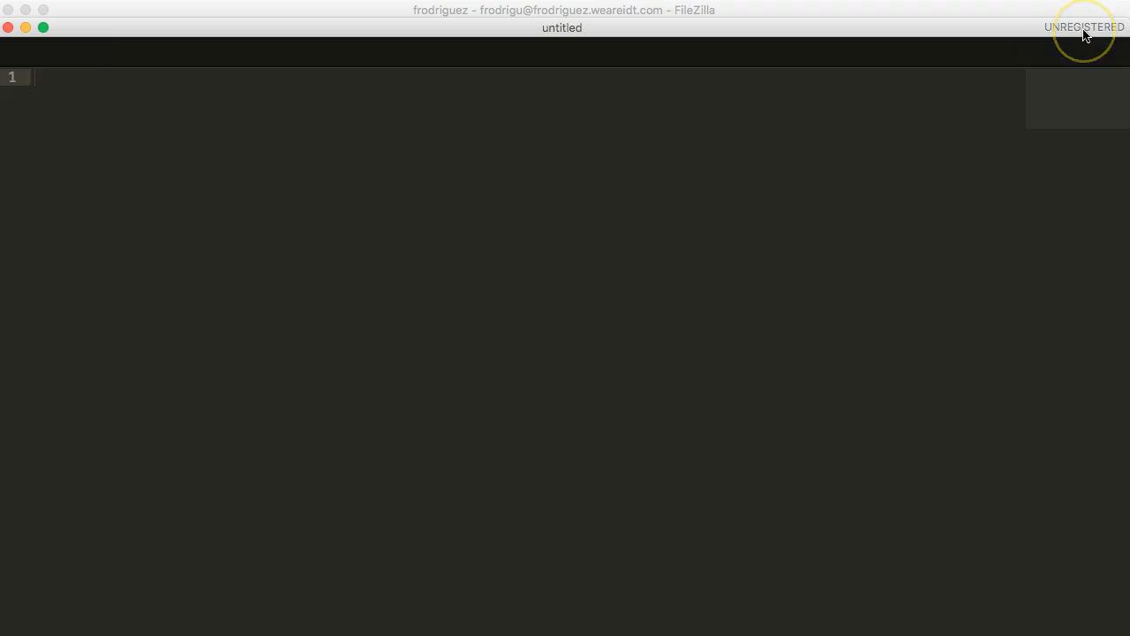
- Type the opening html and body tags and an h1 heading with the author's name and 'page'
{"action": "left_click", "coordinate": [415, 106]}
{"action": "type", "text": "<"}
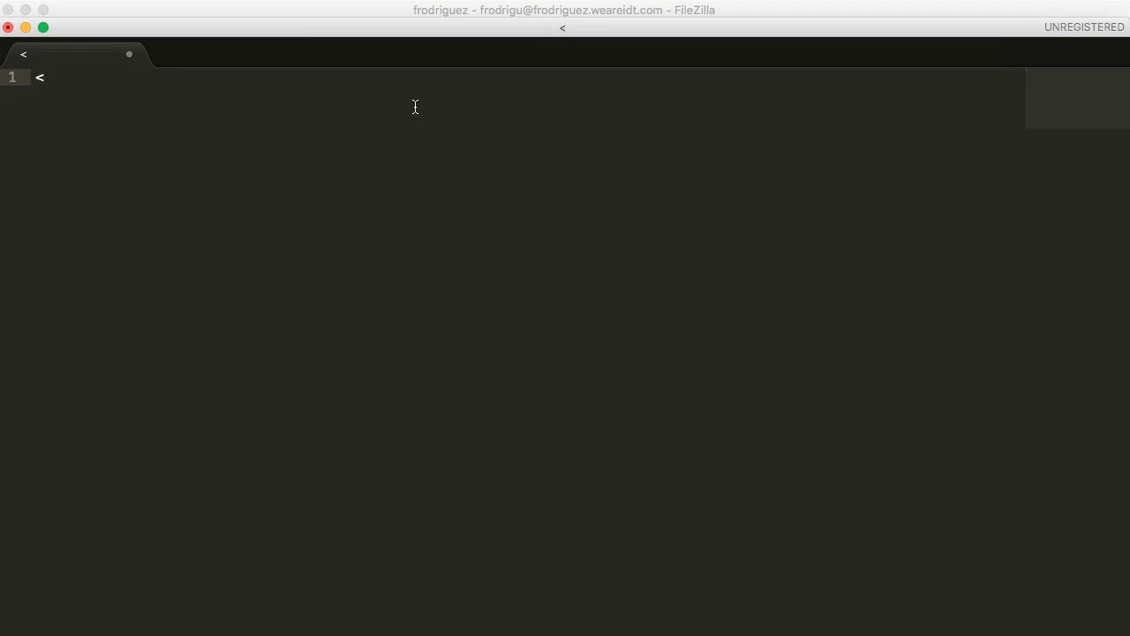
{"action": "type", "text": "html>"}
{"action": "key", "text": "Return"}
{"action": "type", "text": "<body>"}
{"action": "key", "text": "Return"}
{"action": "key", "text": "Return"}
{"action": "type", "text": "<"}
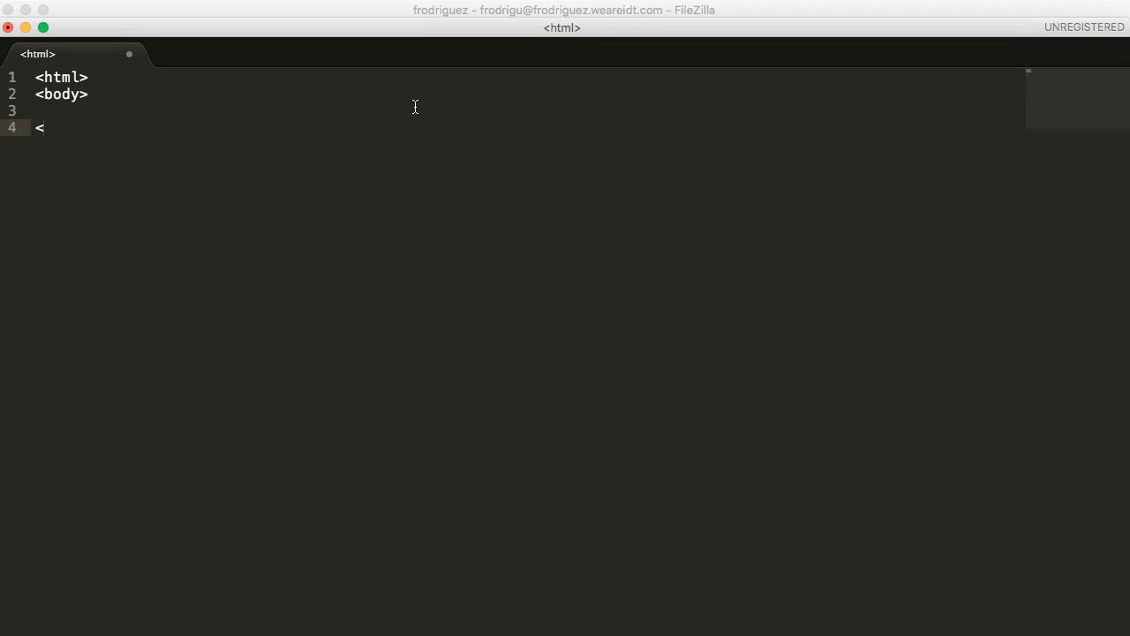
{"action": "type", "text": "h1>Francisco ROd"}
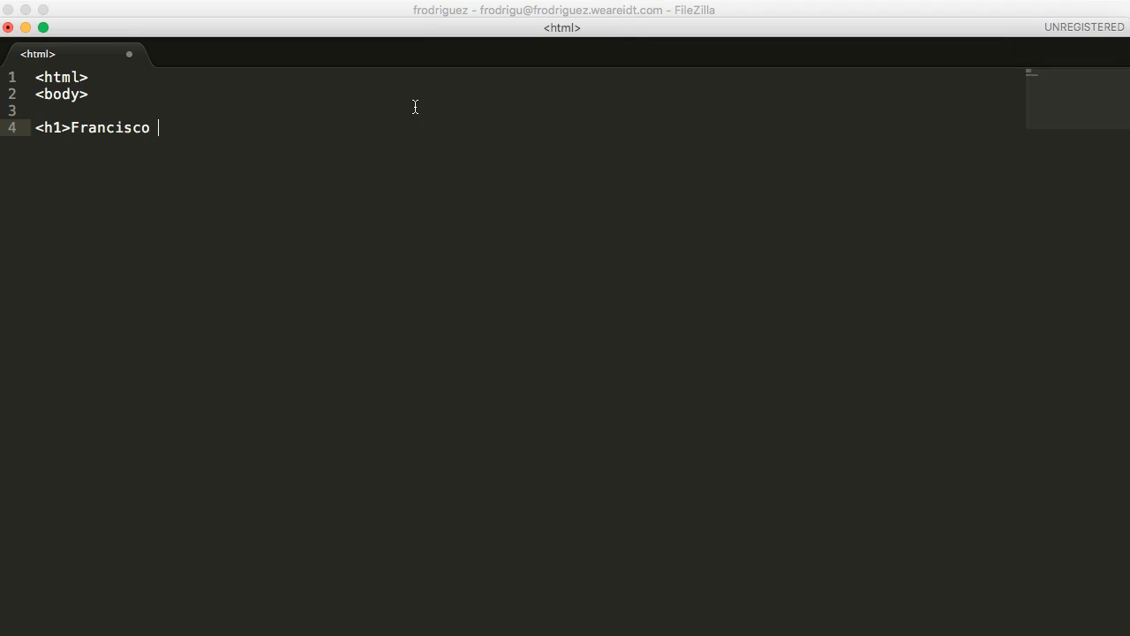
{"action": "key", "text": "BackSpace"}
{"action": "key", "text": "BackSpace"}
{"action": "type", "text": "odriguez's"}
{"action": "type", "text": "p"}
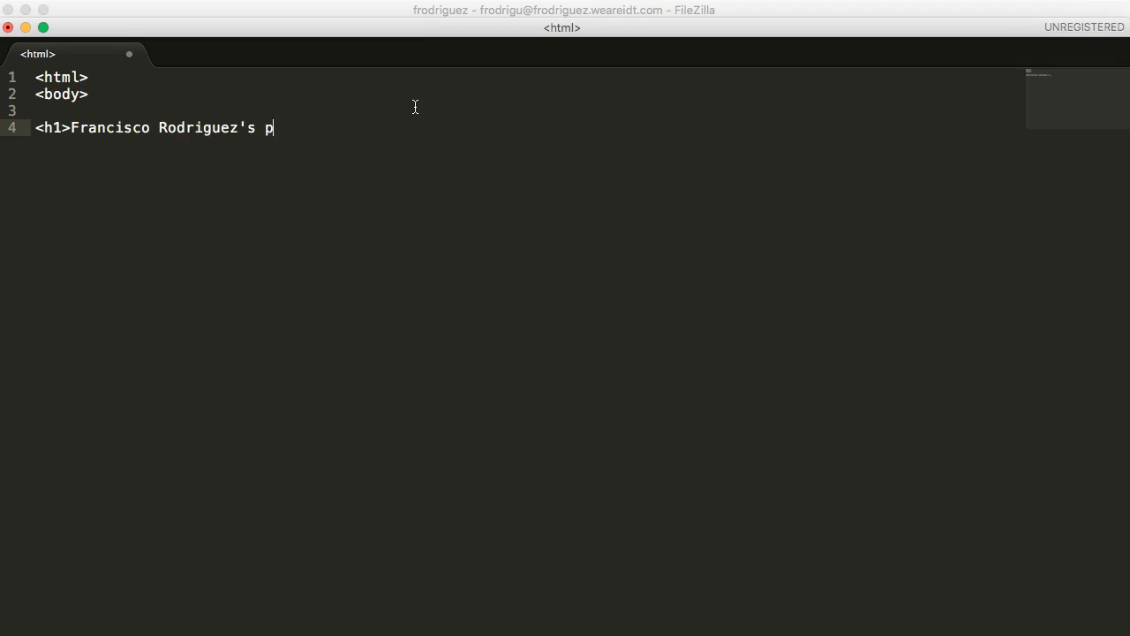
{"action": "type", "text": "age</h1>"}
{"action": "key", "text": "Return"}
- Add the 'Hello World!' paragraph, then close the body and html tags
{"action": "type", "text": "<pg"}
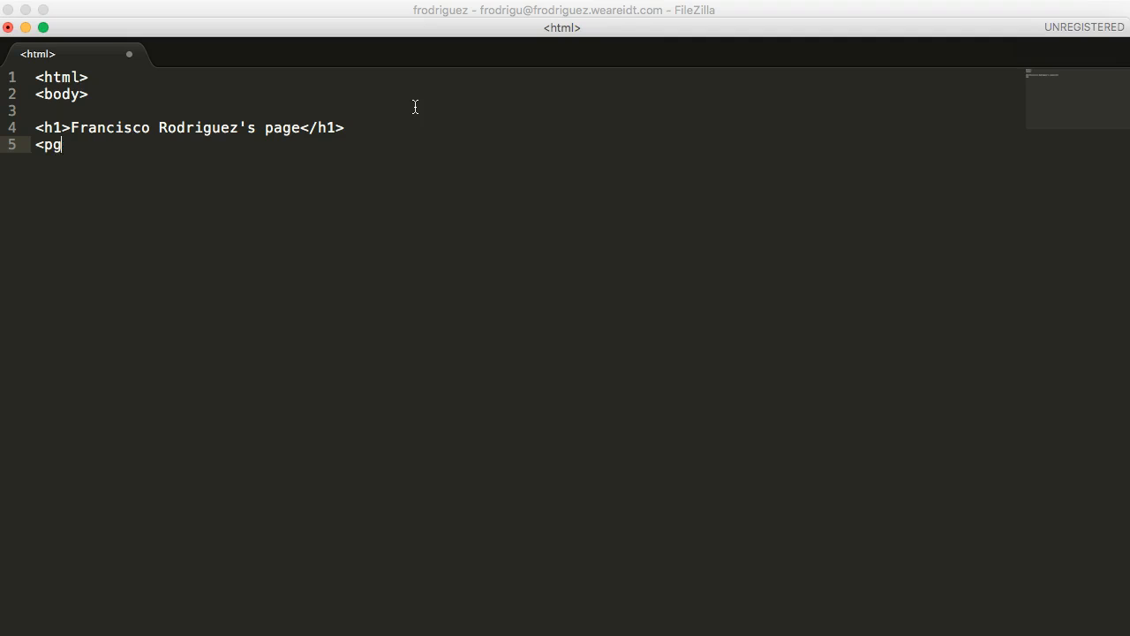
{"action": "type", "text": "Hellow World"}
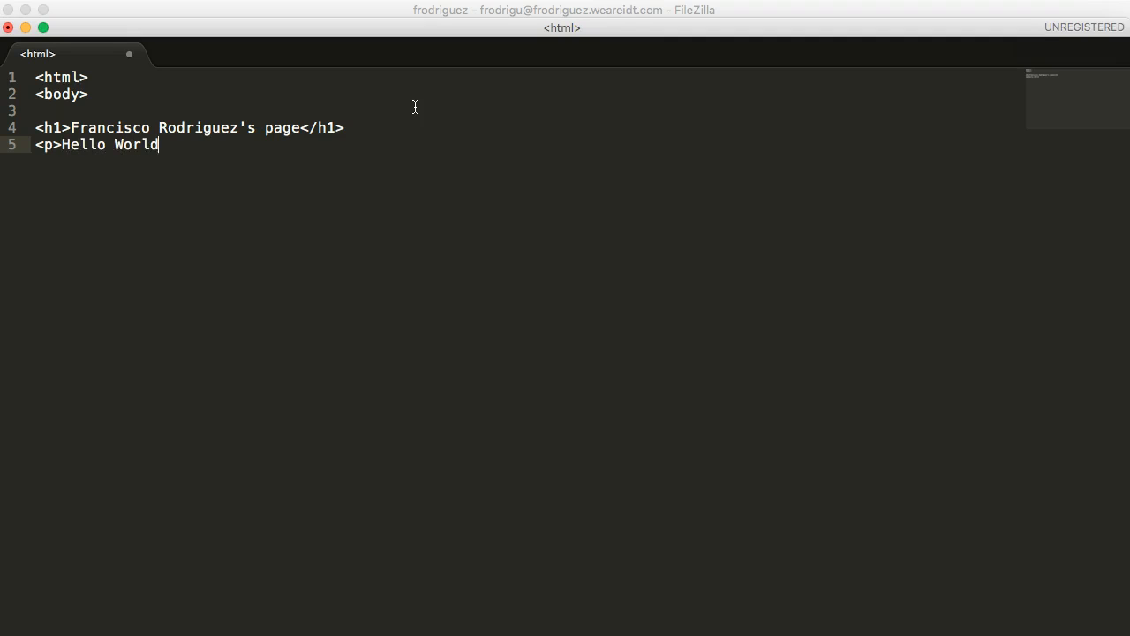
{"action": "type", "text": "!</p>"}
{"action": "key", "text": "Return"}
{"action": "key", "text": "Return"}
{"action": "type", "text": "</"}
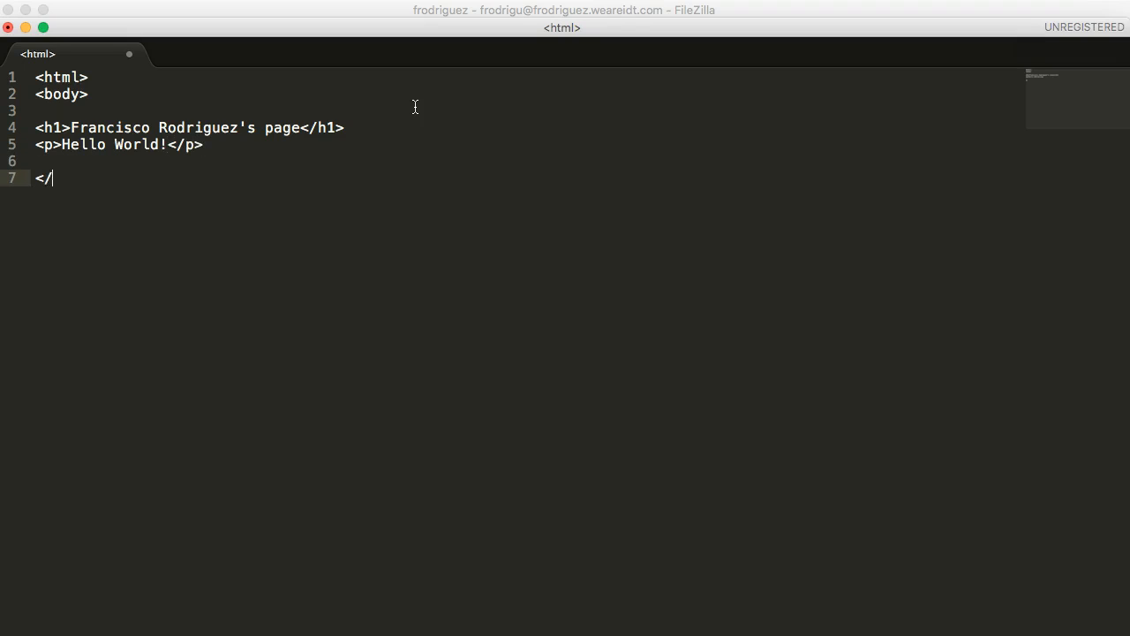
{"action": "type", "text": "body>"}
{"action": "key", "text": "Return"}
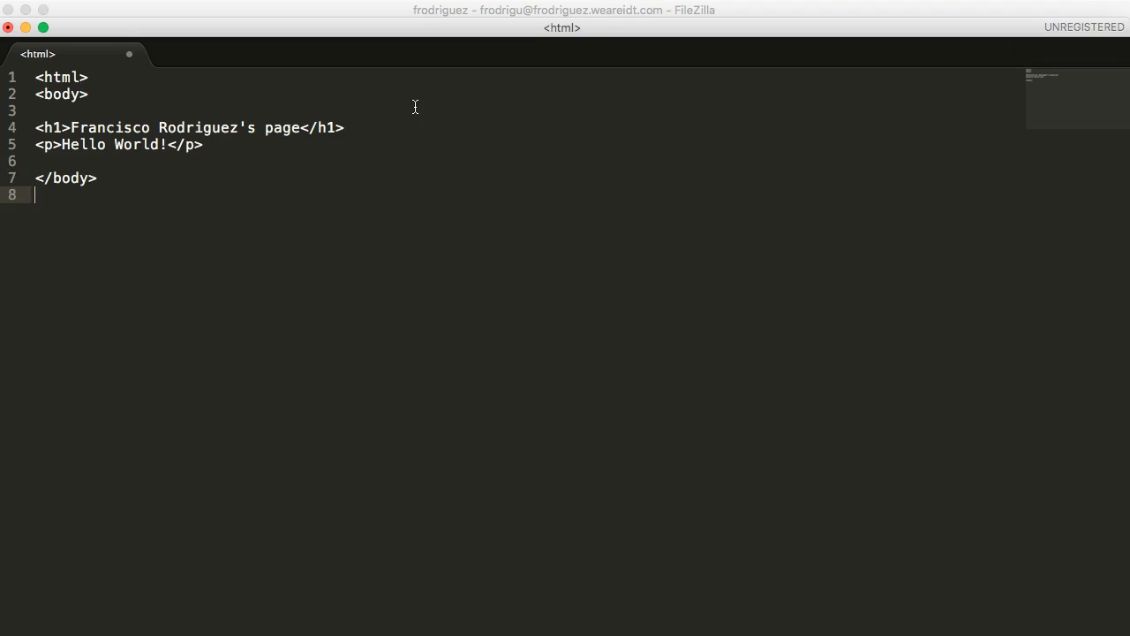
{"action": "type", "text": "</html>"}
{"action": "key", "text": "Return"}
{"action": "key", "text": "BackSpace"}
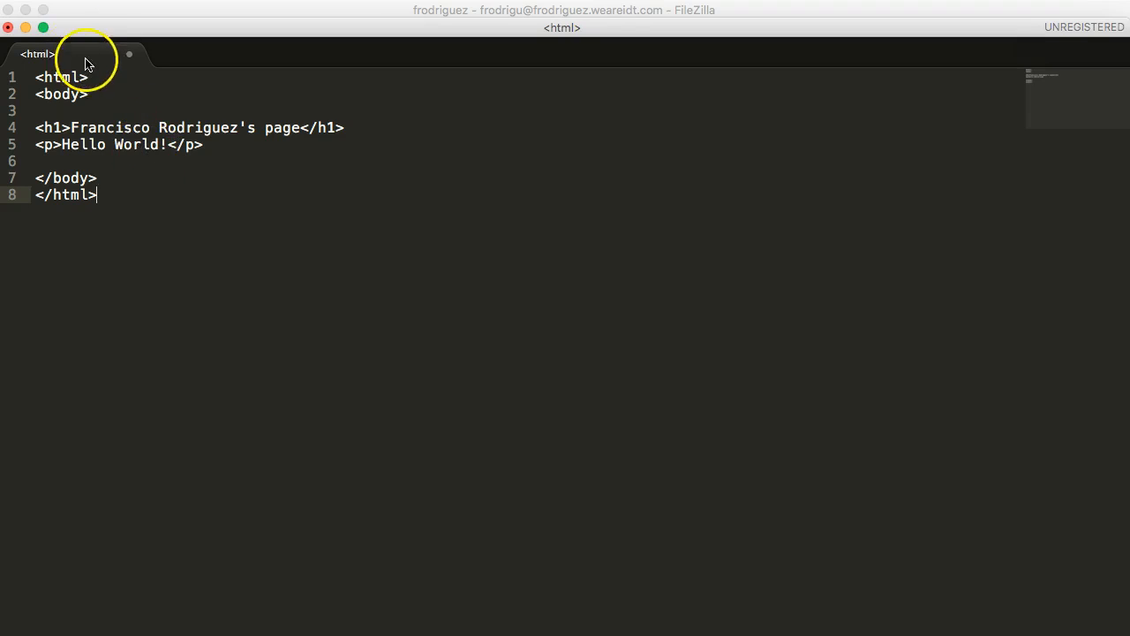
- Start saving the new page and check the save-location list, leaving it unchanged
{"action": "left_click", "coordinate": [92, 0]}
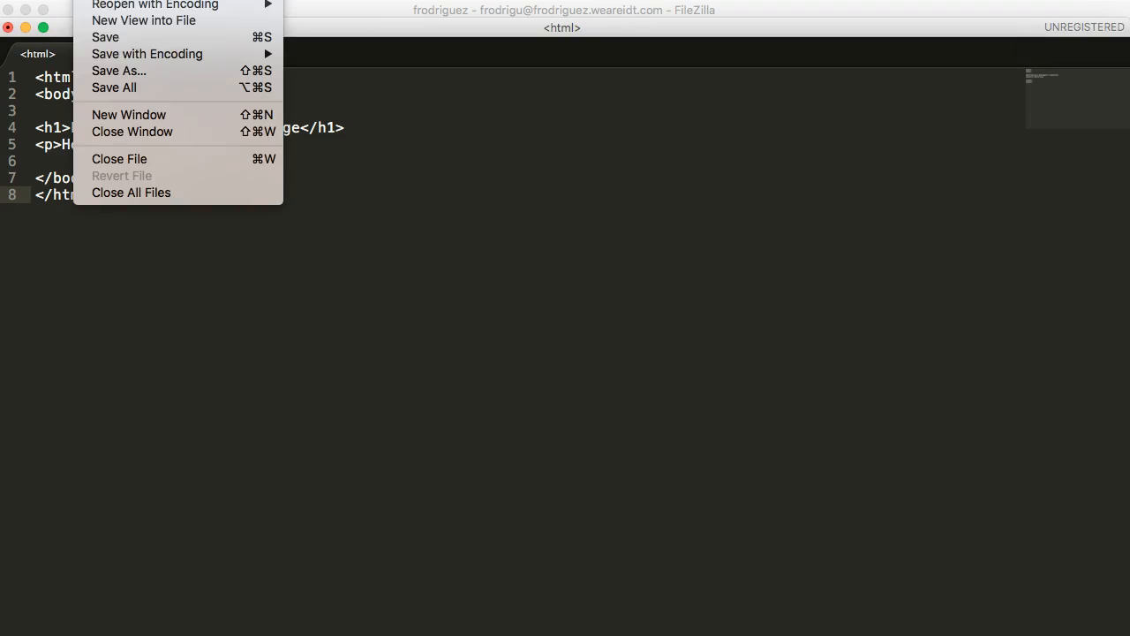
{"action": "left_click", "coordinate": [115, 37]}
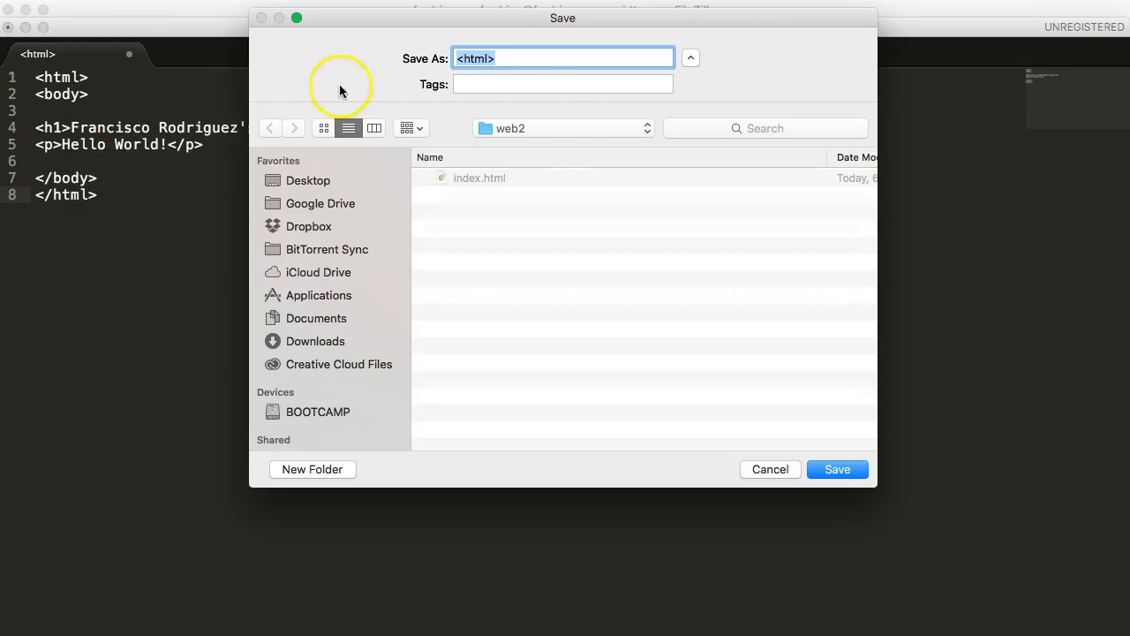
{"action": "left_click", "coordinate": [546, 121]}
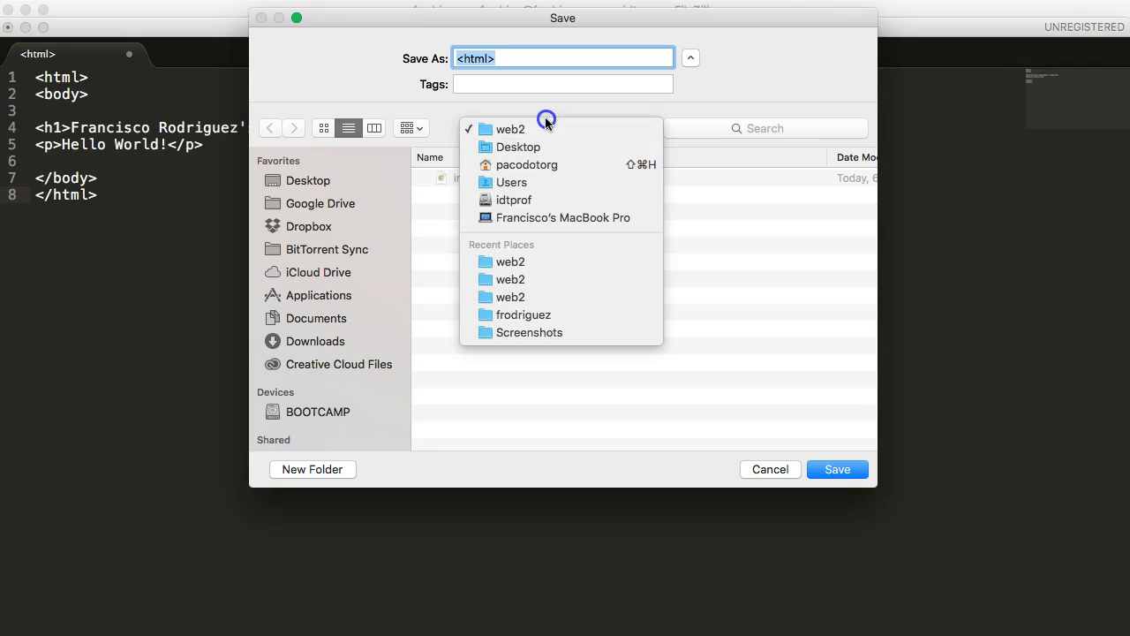
{"action": "left_click", "coordinate": [545, 121]}
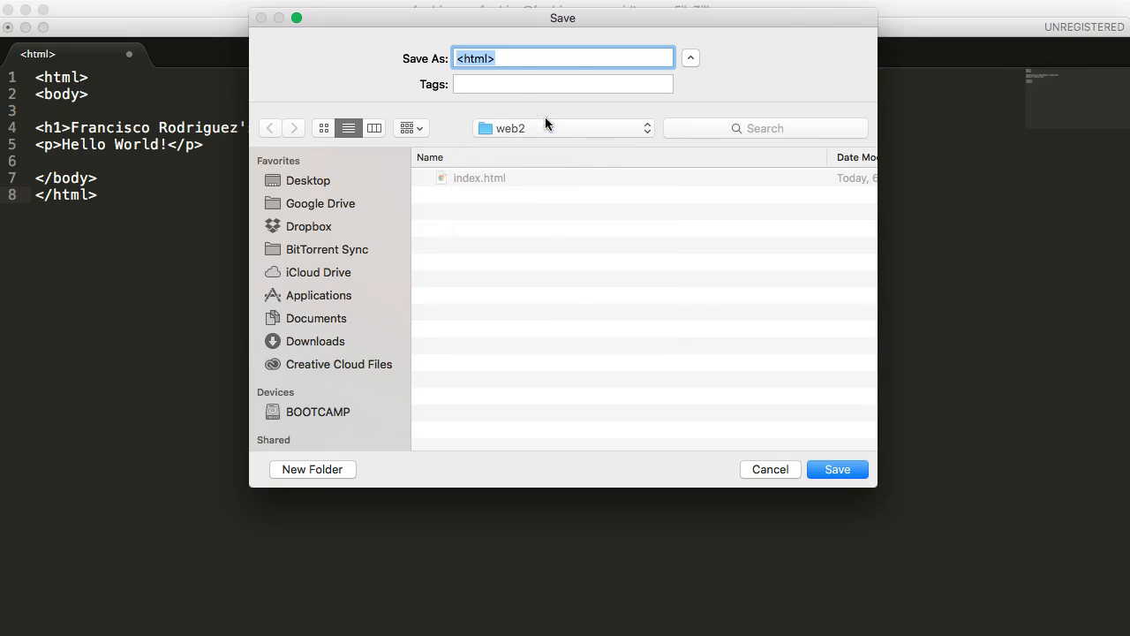
{"action": "left_click", "coordinate": [585, 130]}
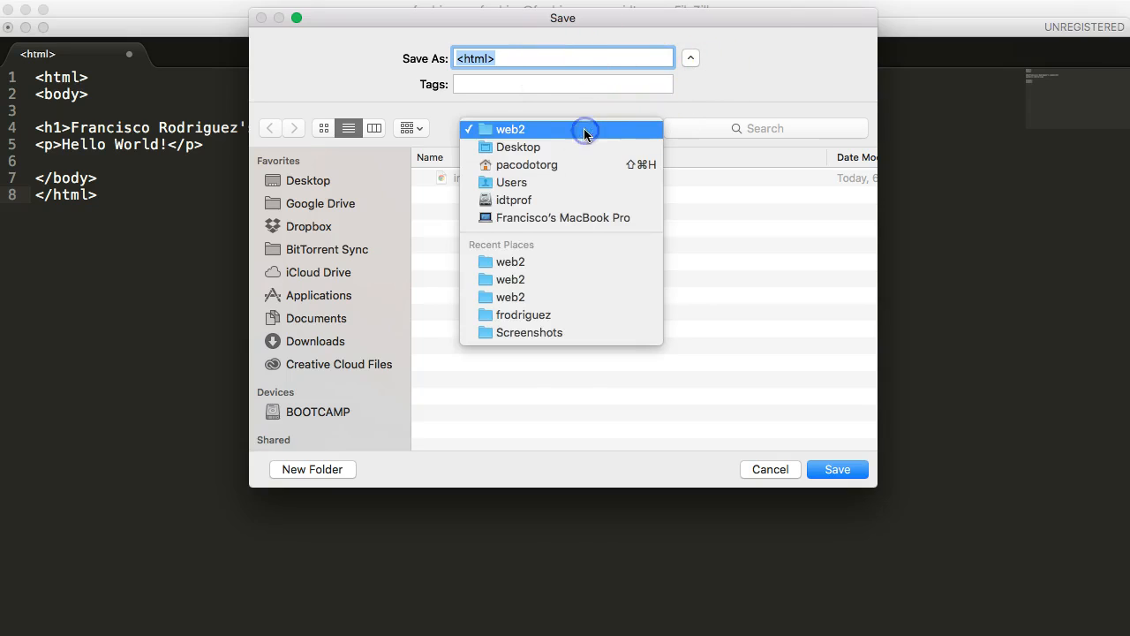
{"action": "left_click", "coordinate": [324, 204]}
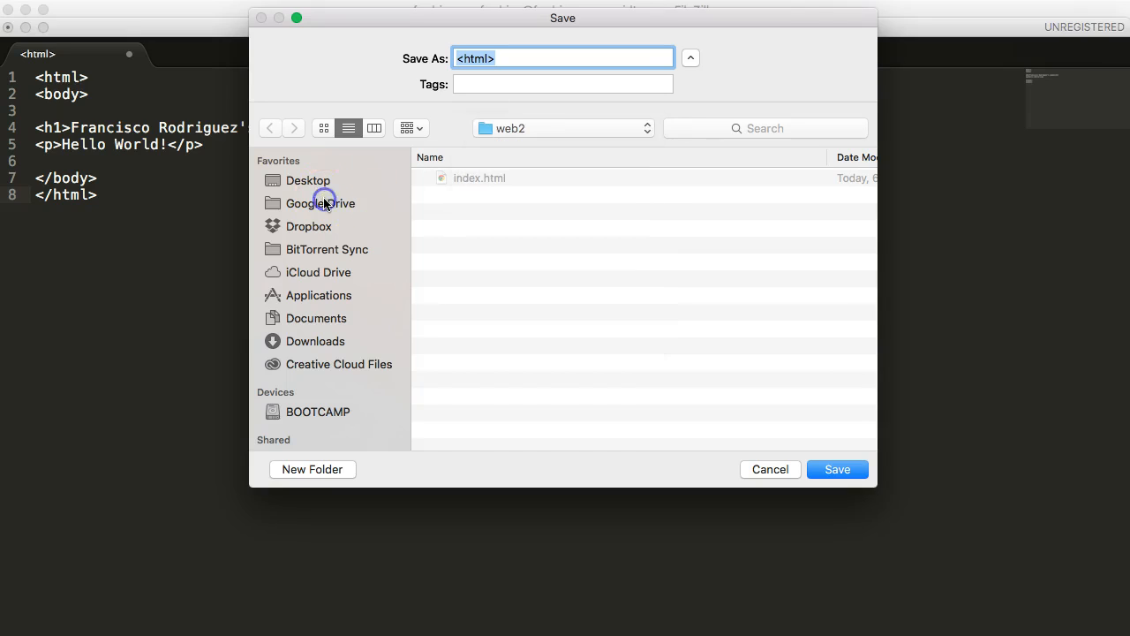
- Browse Google Drive through el centro, templates and imed2415 into the web2 folder
{"action": "left_click", "coordinate": [484, 179]}
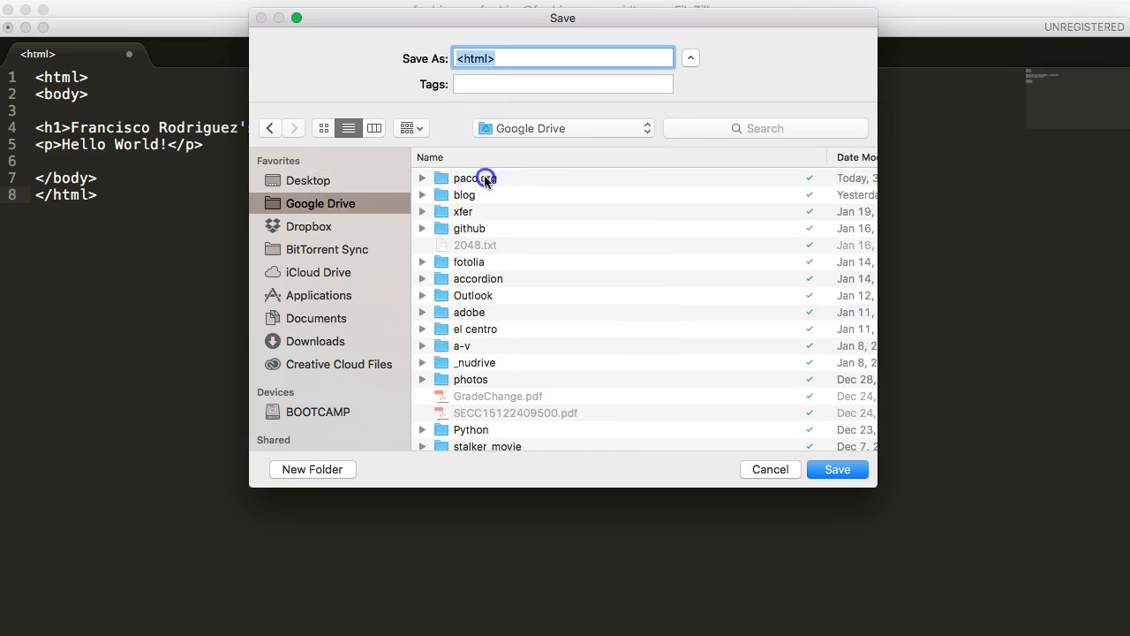
{"action": "key", "text": "e"}
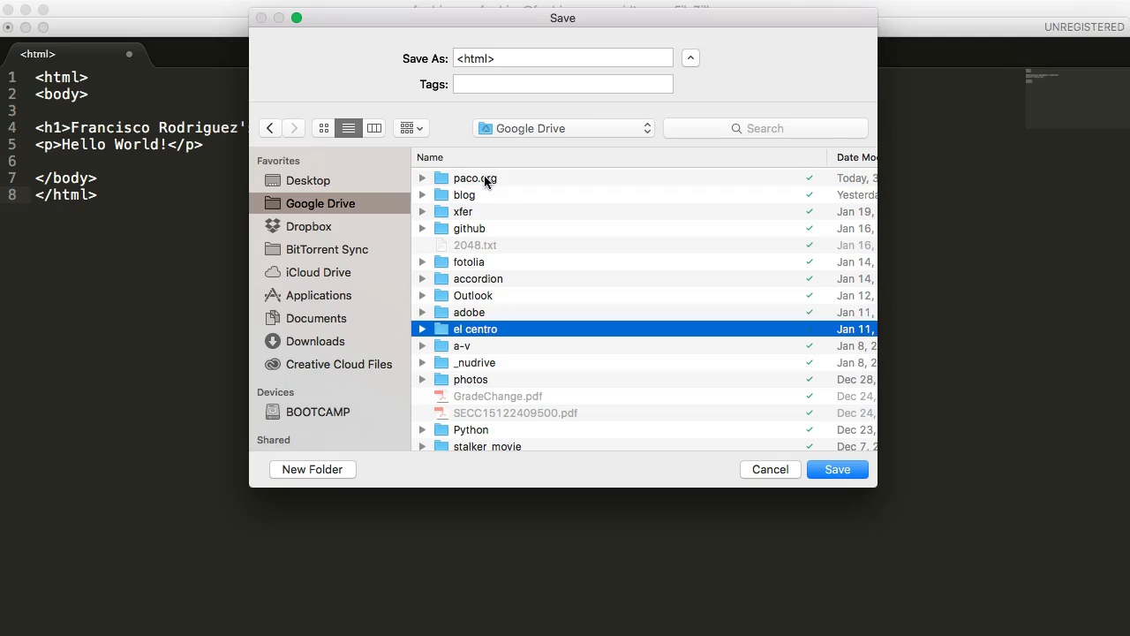
{"action": "double_click", "coordinate": [502, 328]}
{"action": "left_click", "coordinate": [516, 213]}
{"action": "key", "text": "t"}
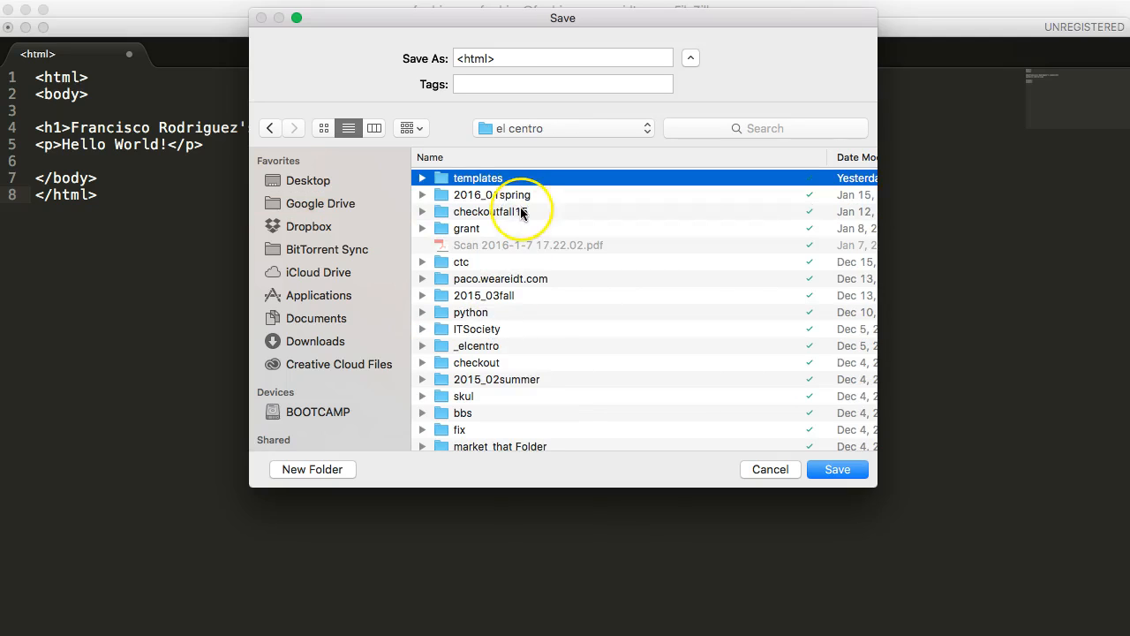
{"action": "double_click", "coordinate": [516, 179]}
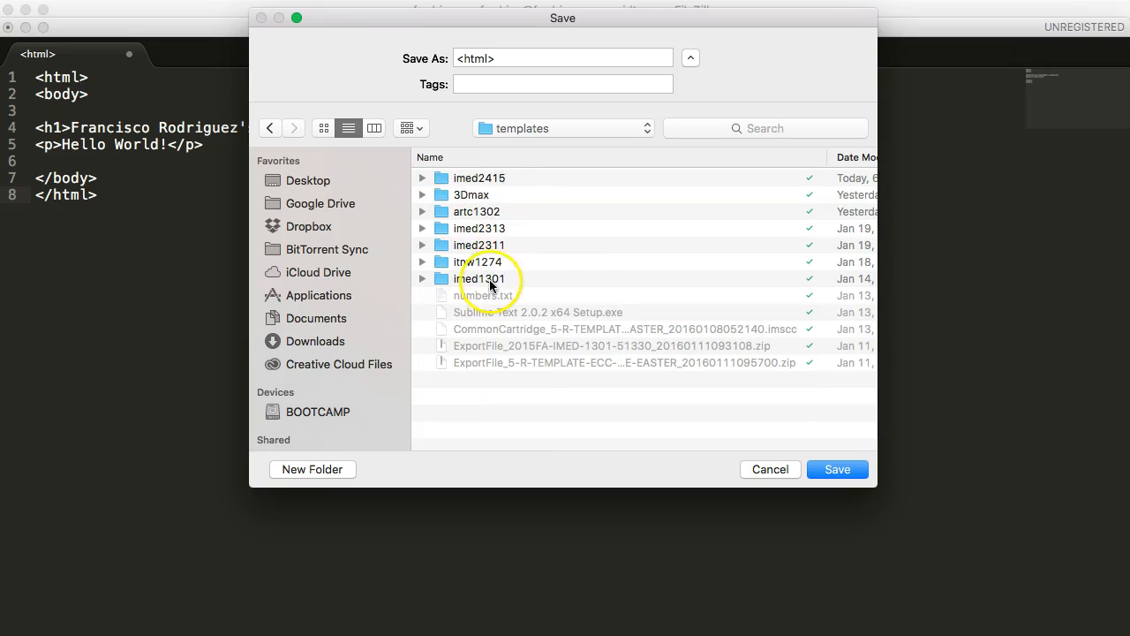
{"action": "left_click", "coordinate": [481, 177]}
{"action": "double_click", "coordinate": [481, 177]}
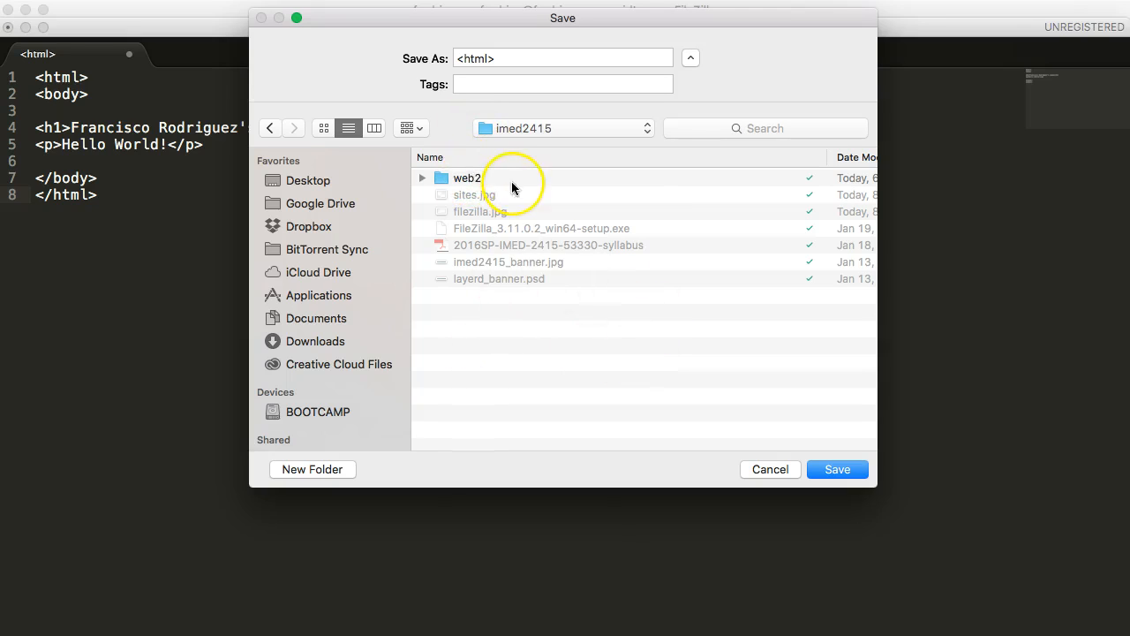
{"action": "double_click", "coordinate": [460, 180]}
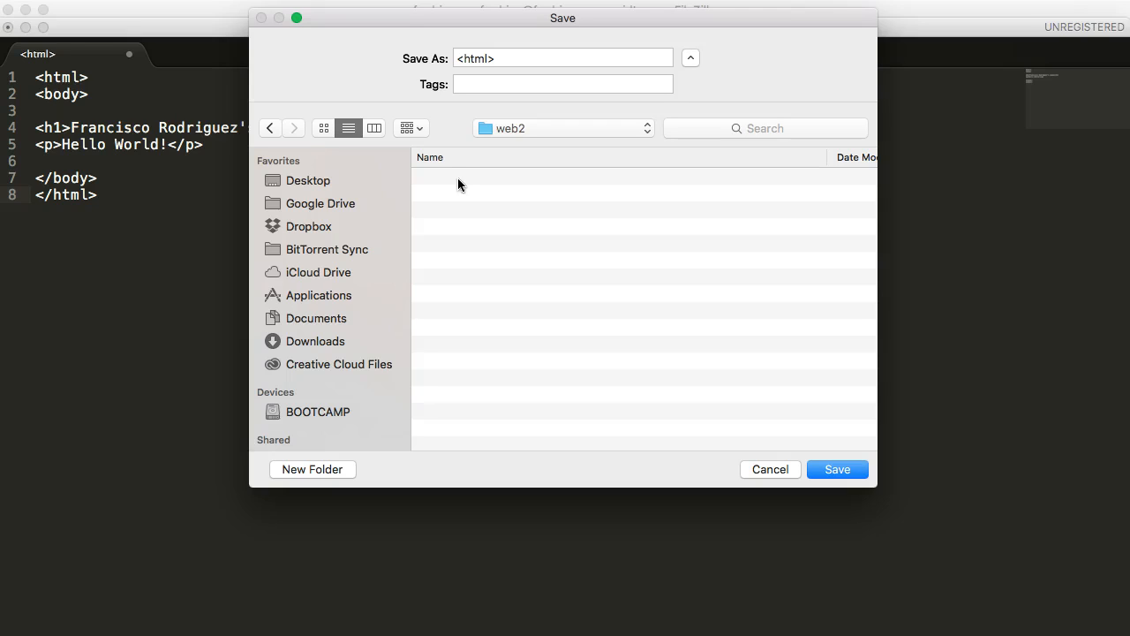
{"action": "double_click", "coordinate": [525, 62]}
- Name the file index.html and save it into the web2 folder
{"action": "left_click_drag", "start_coordinate": [525, 63], "coordinate": [285, 24]}
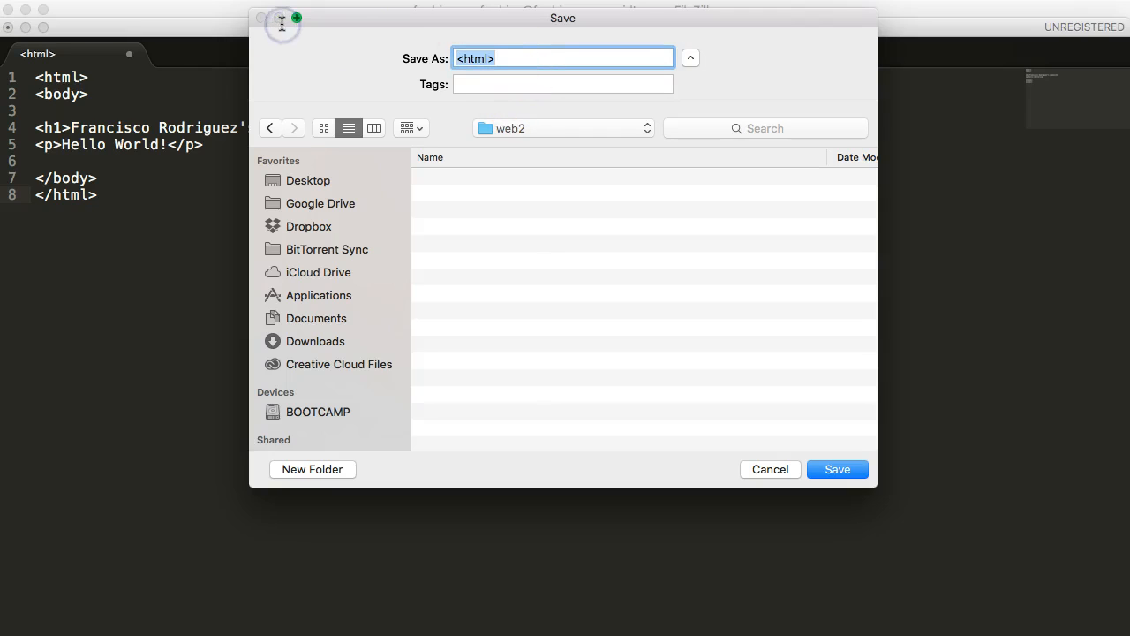
{"action": "type", "text": "index.htm"}
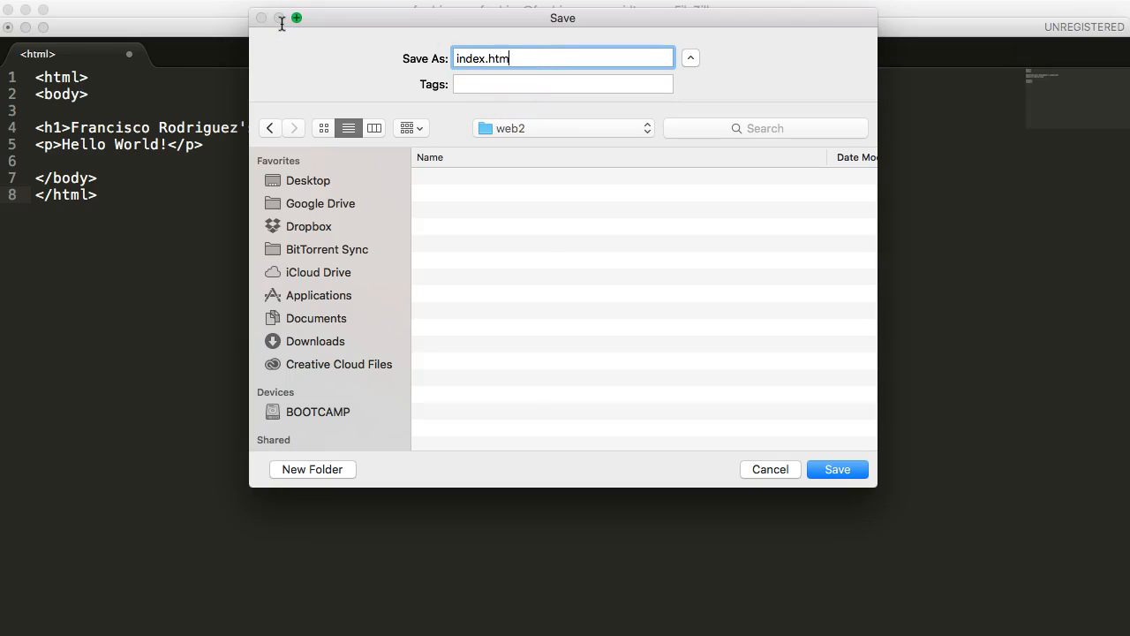
{"action": "left_click", "coordinate": [289, 16]}
{"action": "left_click", "coordinate": [461, 58]}
{"action": "double_click", "coordinate": [471, 59]}
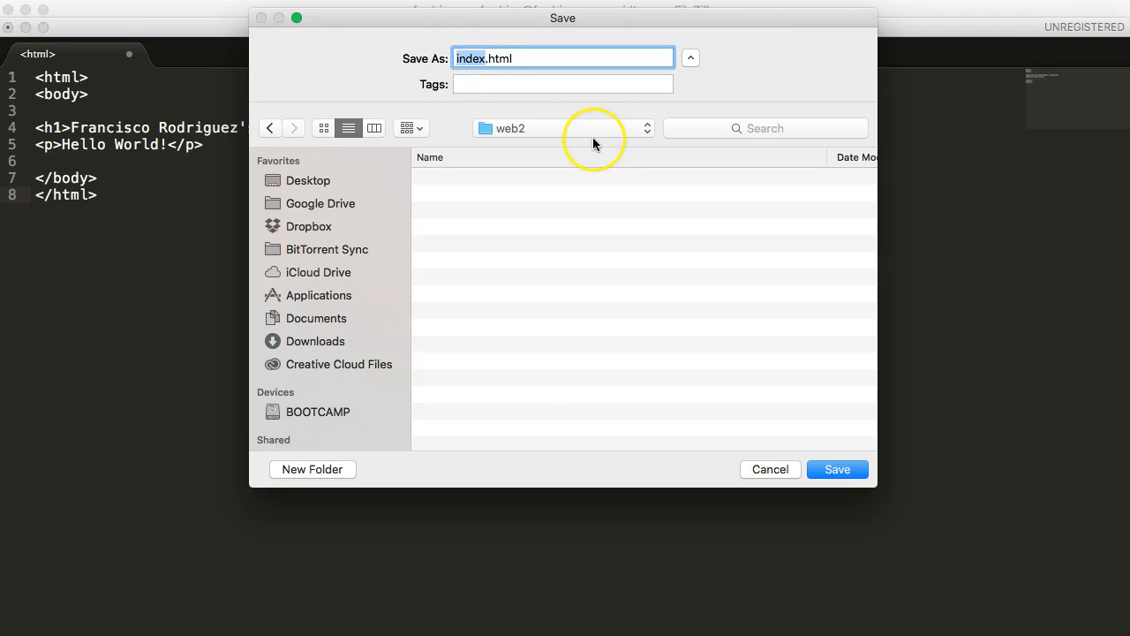
{"action": "double_click", "coordinate": [504, 58]}
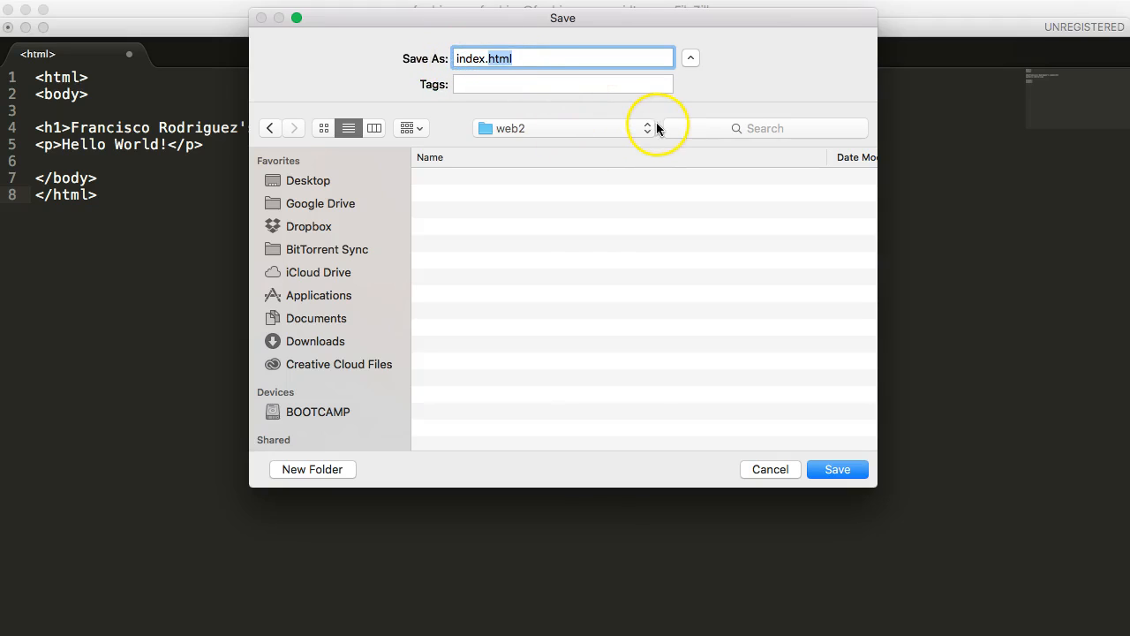
{"action": "left_click", "coordinate": [560, 60]}
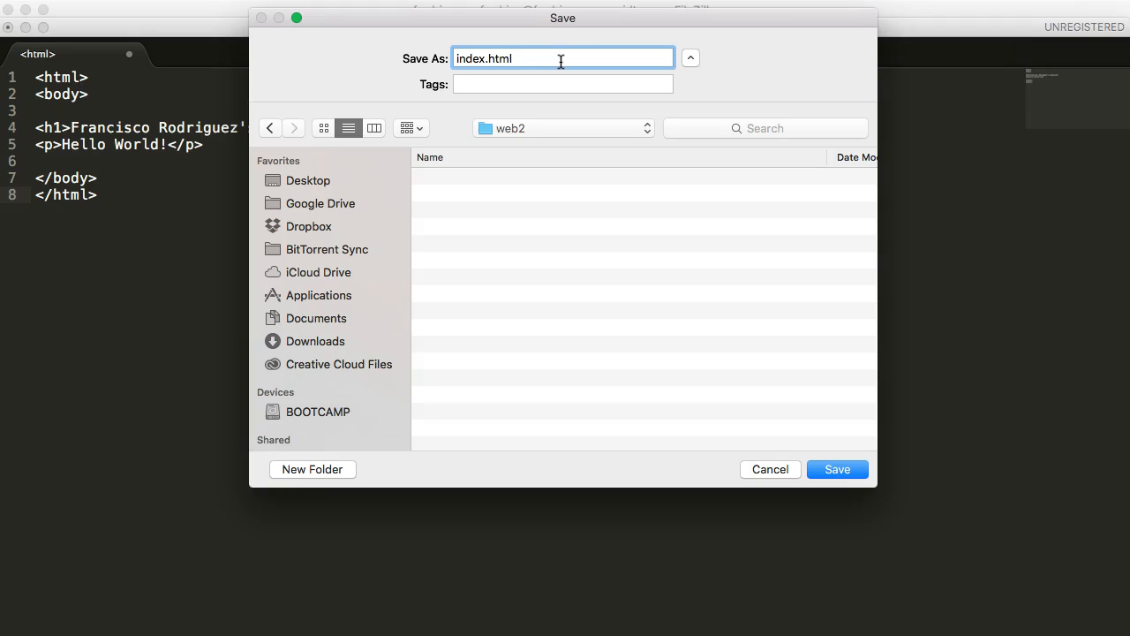
{"action": "left_click", "coordinate": [571, 64]}
{"action": "left_click", "coordinate": [839, 470]}
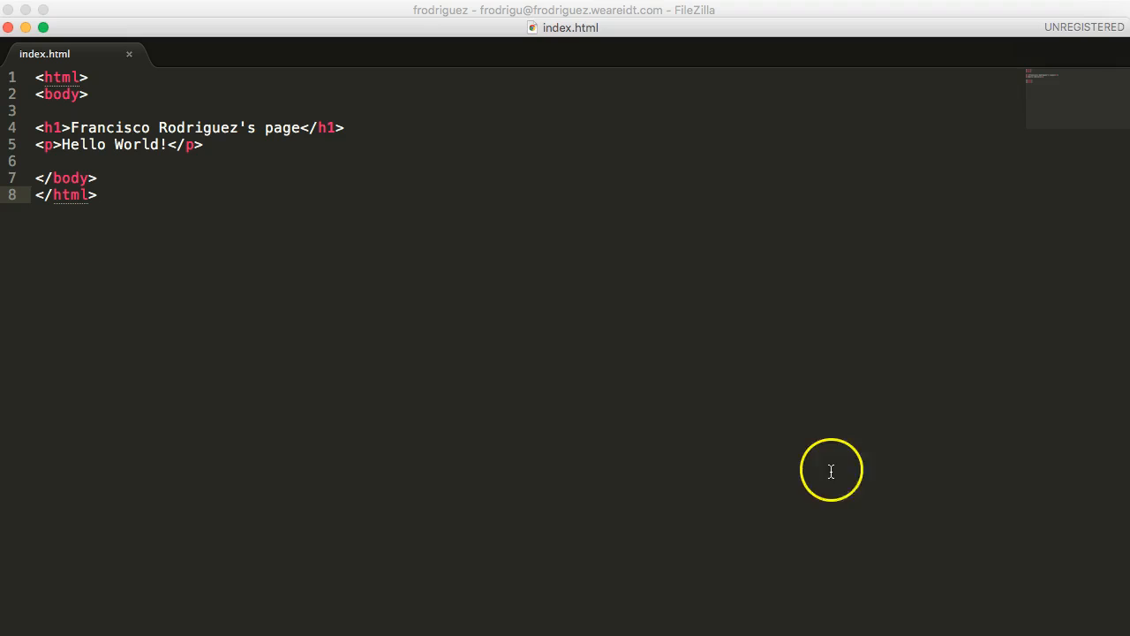
- Refresh FileZilla's listings and select the new 87-byte index.html in local web2
{"action": "key", "text": "super+Tab"}
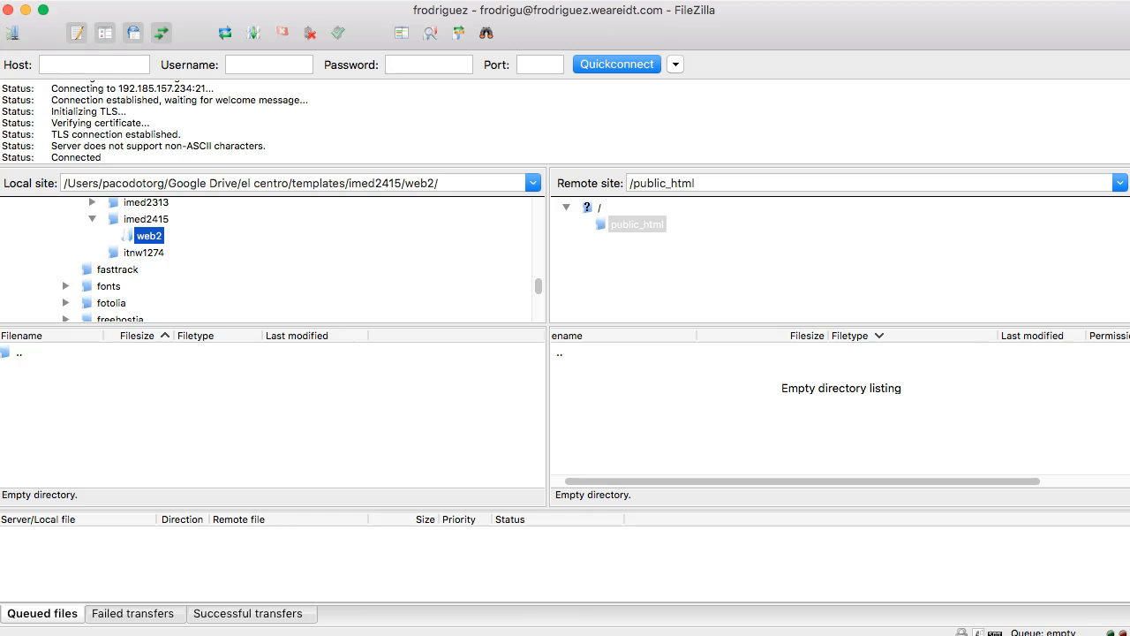
{"action": "left_click", "coordinate": [127, 413]}
{"action": "left_click", "coordinate": [226, 38]}
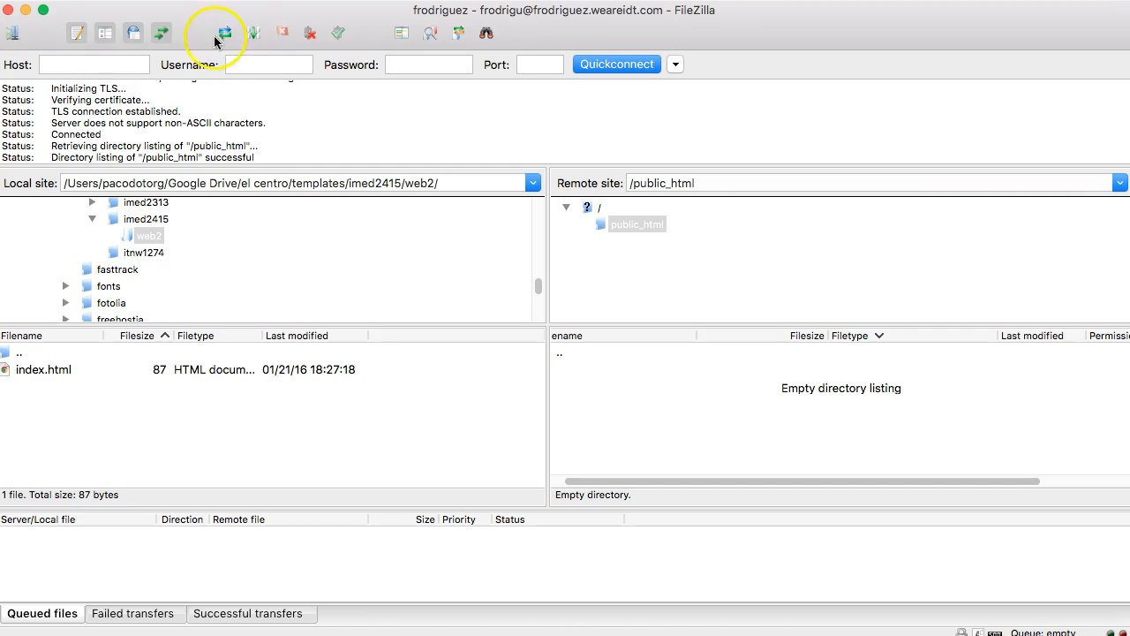
{"action": "left_click", "coordinate": [29, 372]}
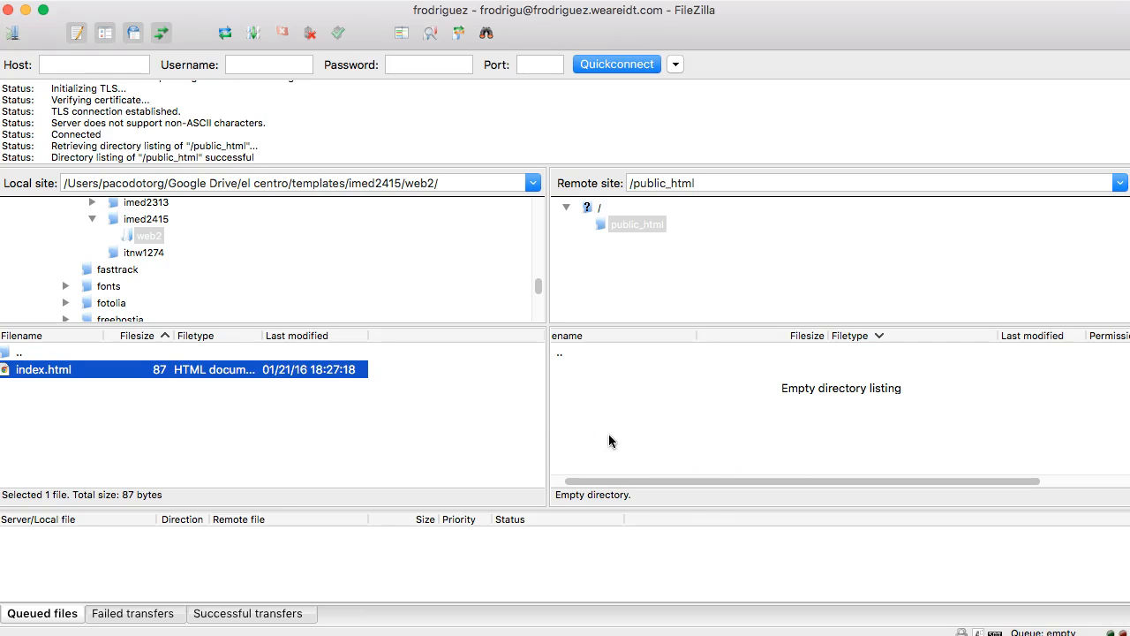
- Drag index.html from local web2 into remote public_html and confirm the successful transfer
{"action": "right_click", "coordinate": [259, 371]}
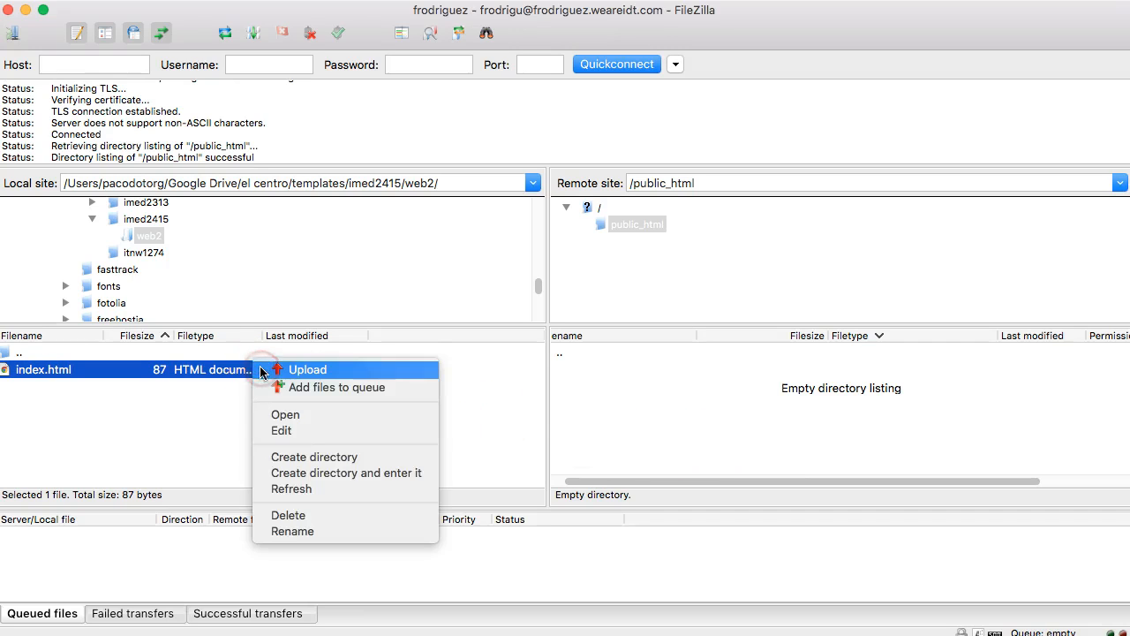
{"action": "left_click", "coordinate": [100, 459]}
{"action": "left_click", "coordinate": [47, 374]}
{"action": "left_click_drag", "start_coordinate": [47, 374], "coordinate": [651, 414]}
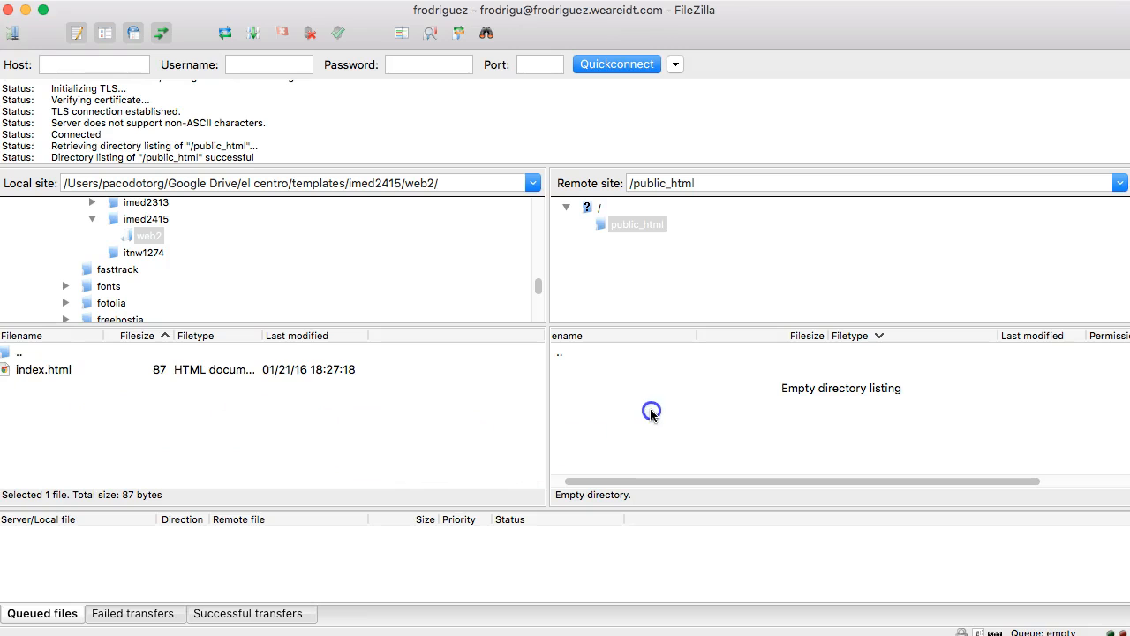
{"action": "left_click_drag", "start_coordinate": [261, 369], "coordinate": [680, 428]}
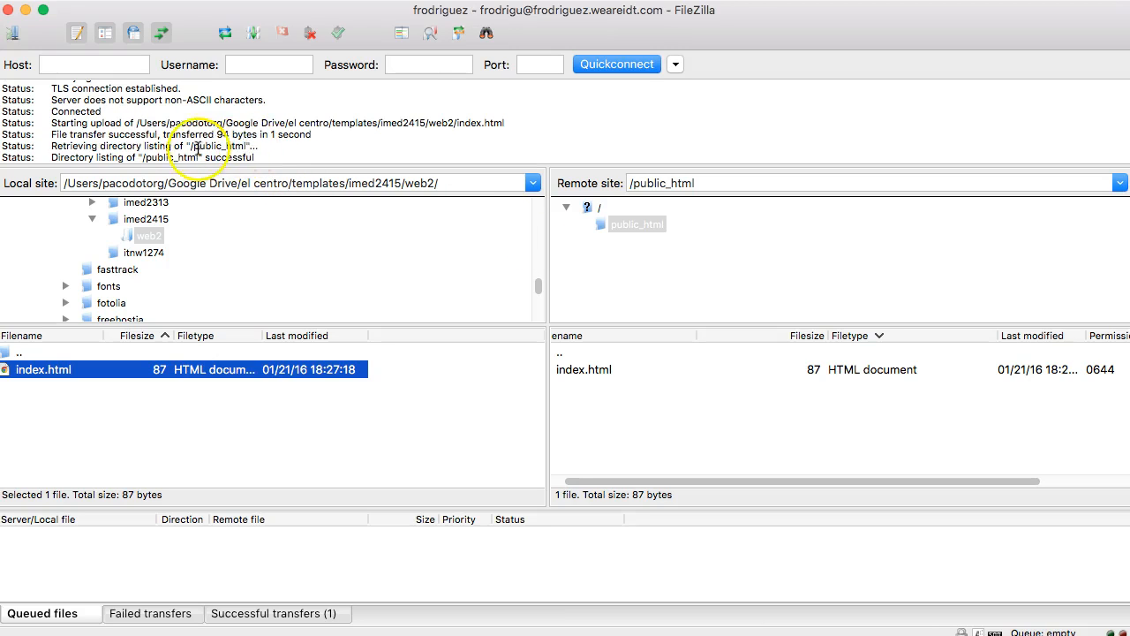
{"action": "double_click", "coordinate": [232, 157]}
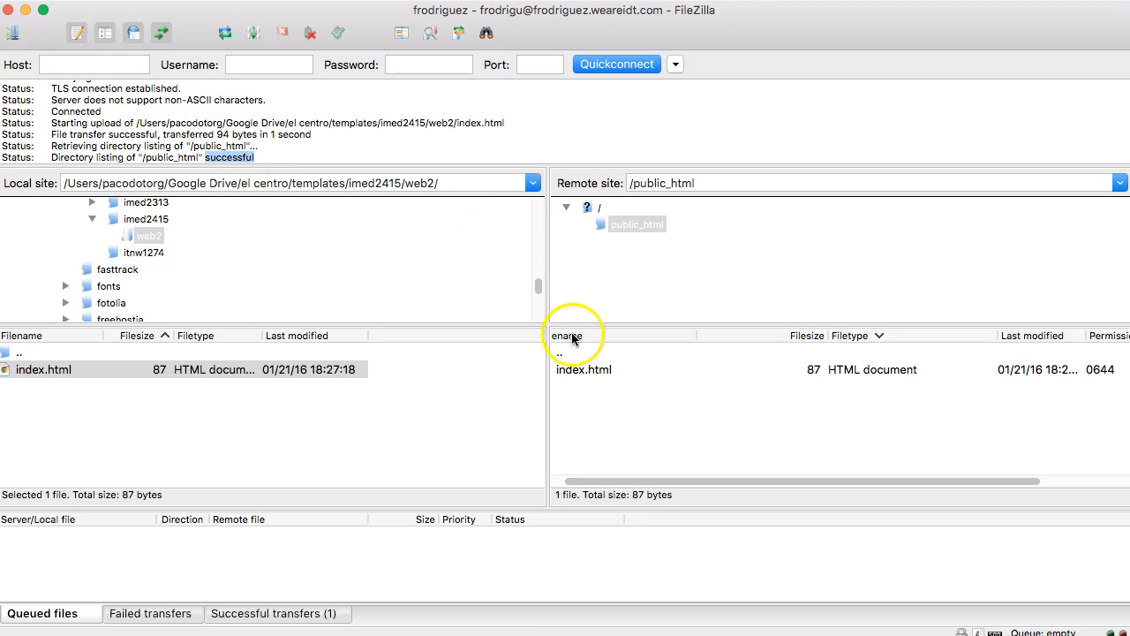
{"action": "left_click", "coordinate": [596, 372]}
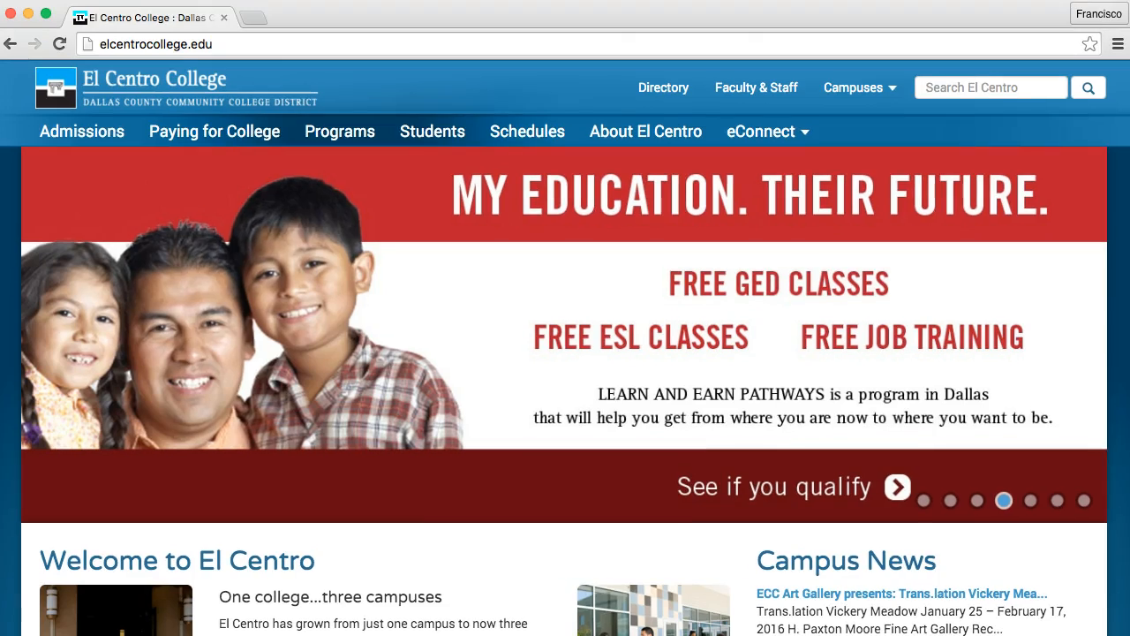
- Enter the author's site address in Chrome to view the live Hello World page
{"action": "left_click", "coordinate": [321, 33]}
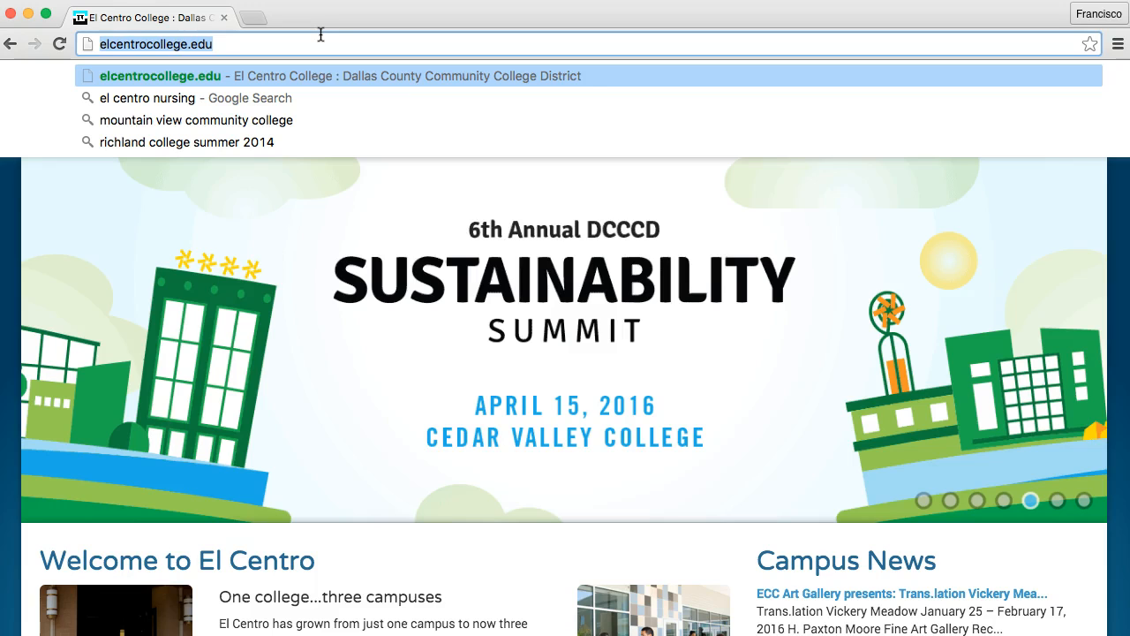
{"action": "type", "text": "frodriguez"}
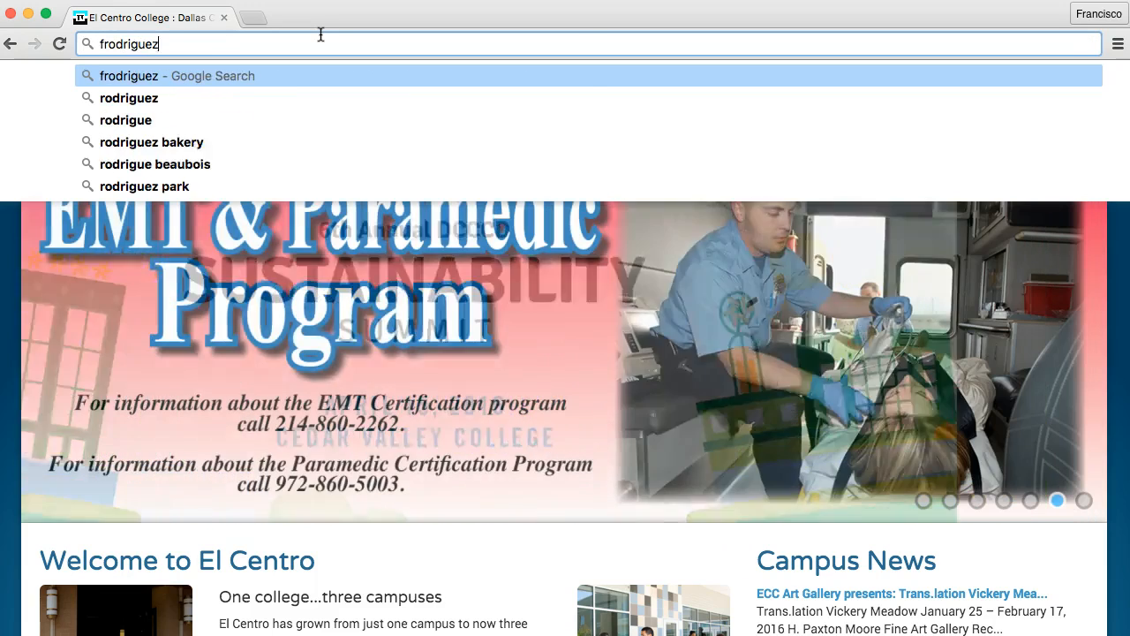
{"action": "type", "text": ".wea"}
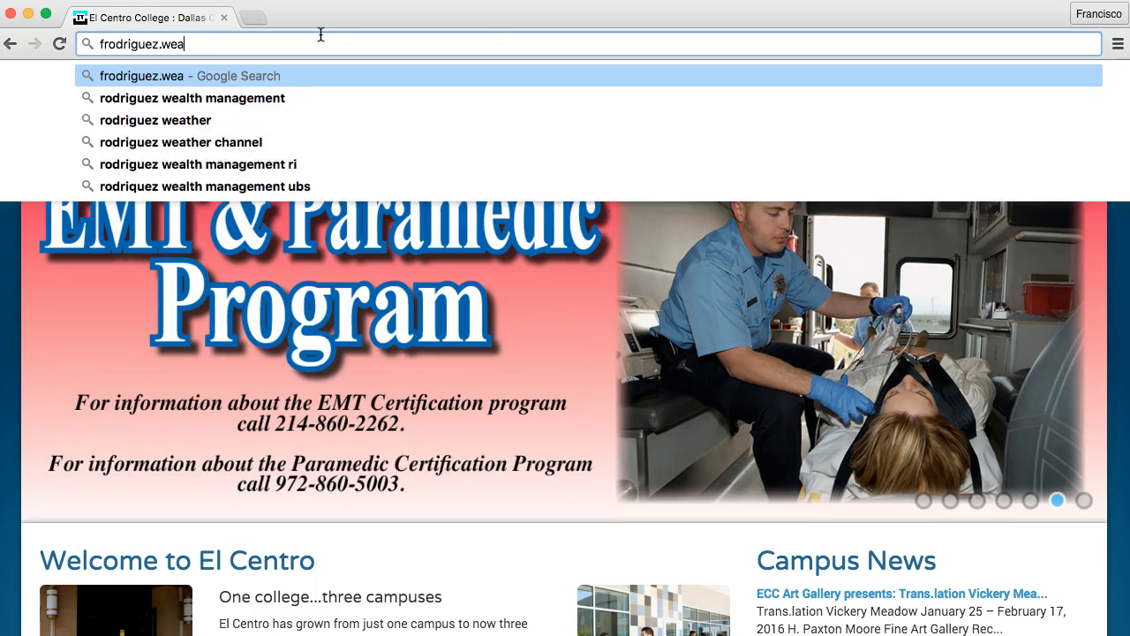
{"action": "type", "text": "reidt.com"}
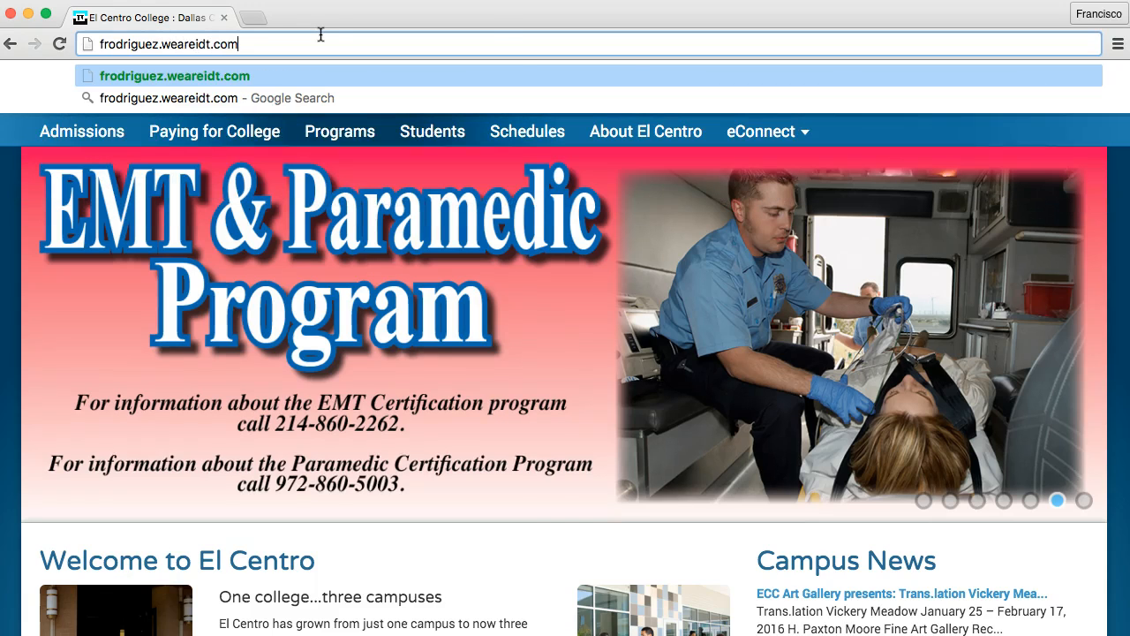
{"action": "key", "text": "shift+Return"}
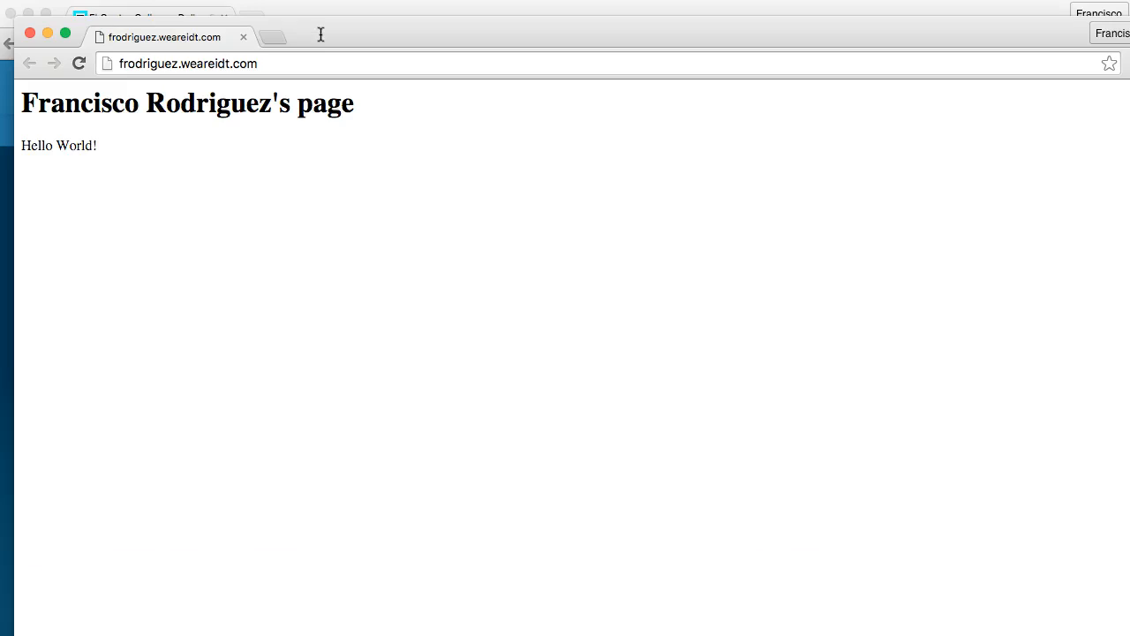
{"action": "left_click_drag", "start_coordinate": [530, 18], "coordinate": [515, 9]}
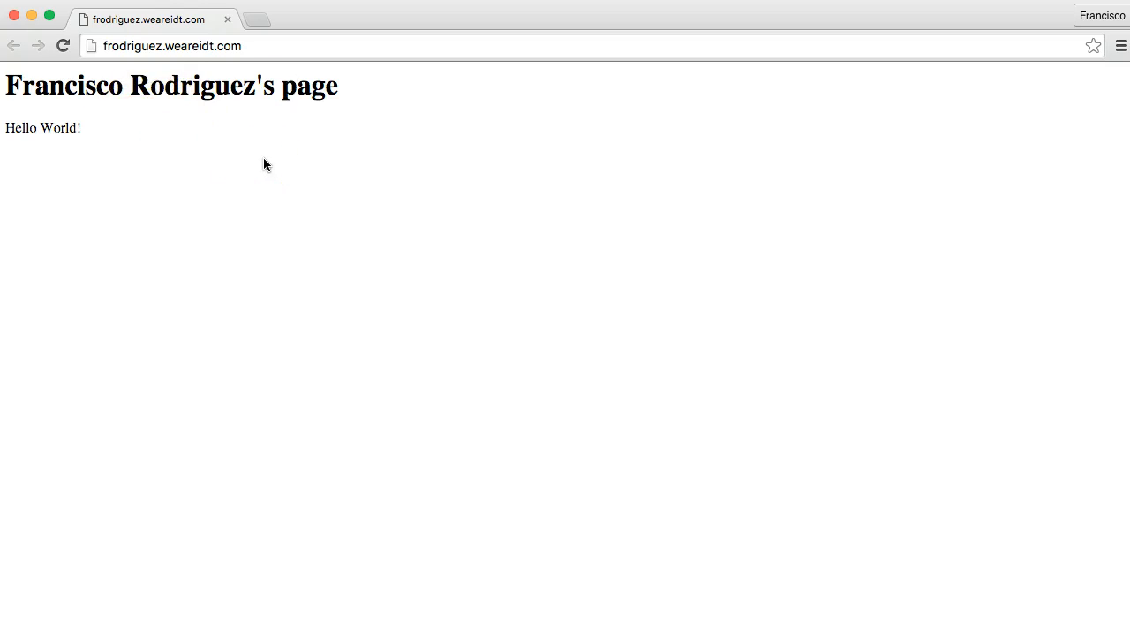
- View the live page's HTML source in Chrome, then close the source tab
{"action": "right_click", "coordinate": [292, 183]}
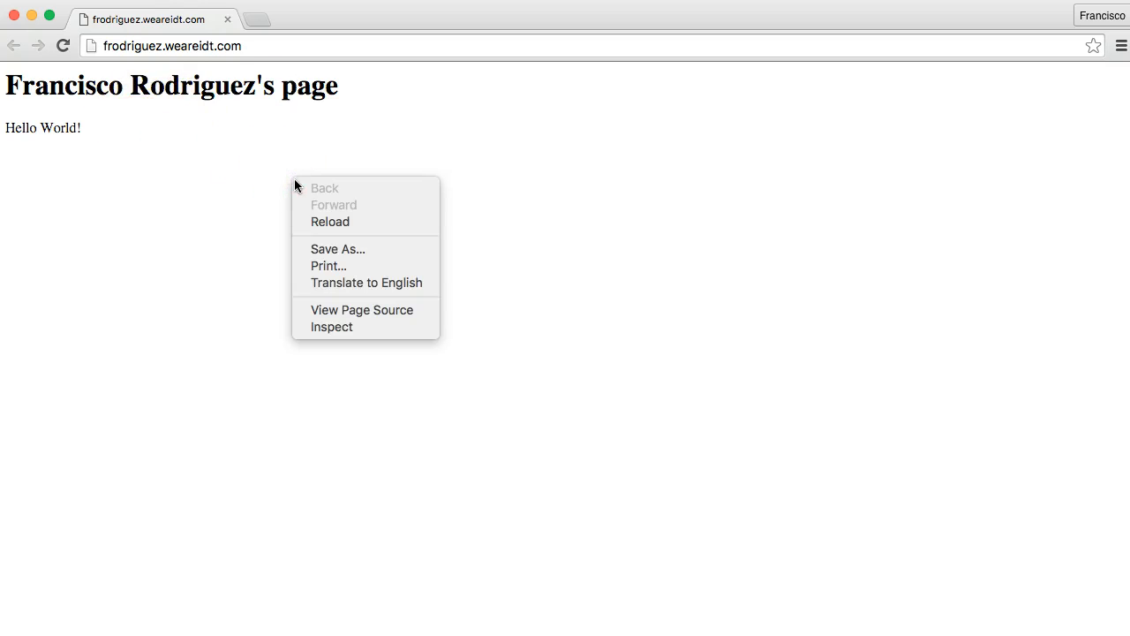
{"action": "left_click", "coordinate": [382, 311]}
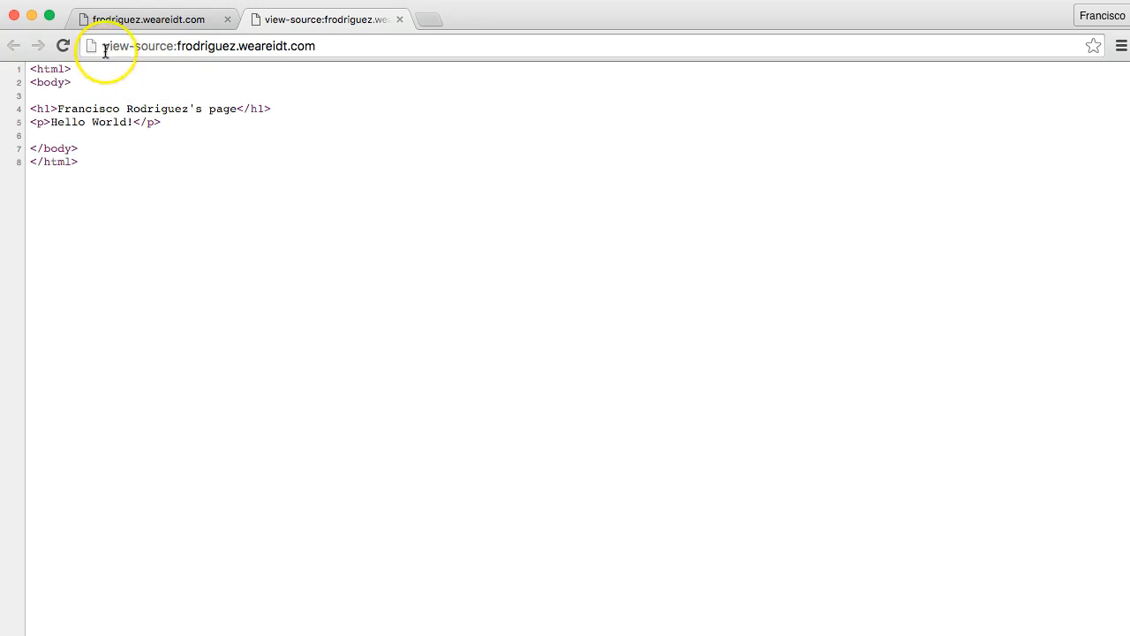
{"action": "left_click", "coordinate": [401, 19]}
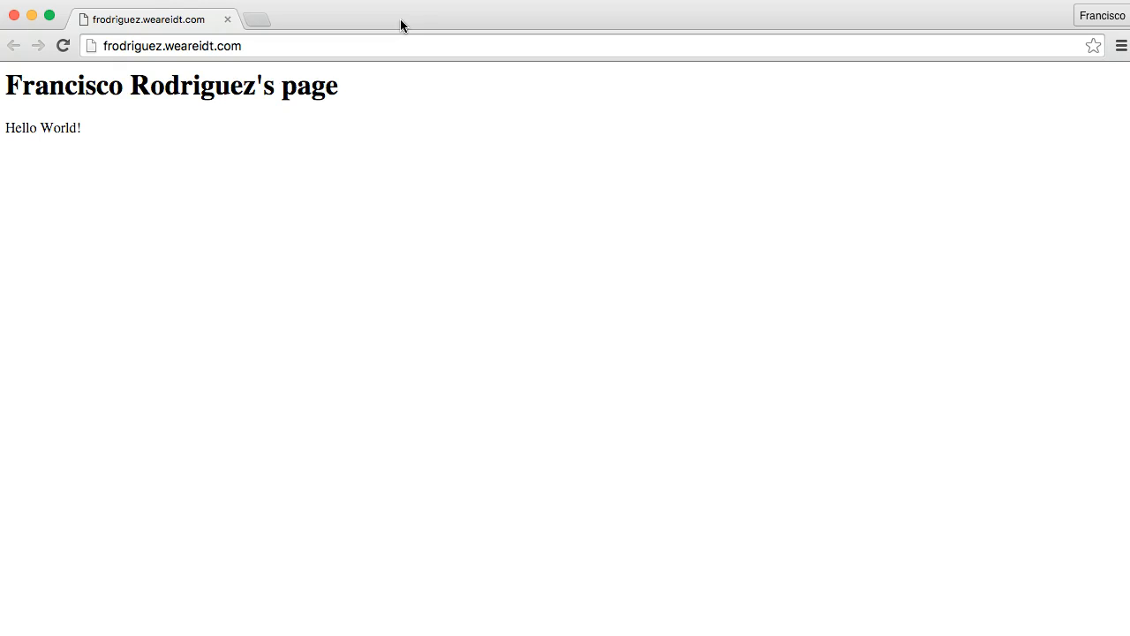
- Copy the live site's address from the Chrome address bar
{"action": "left_click", "coordinate": [221, 48]}
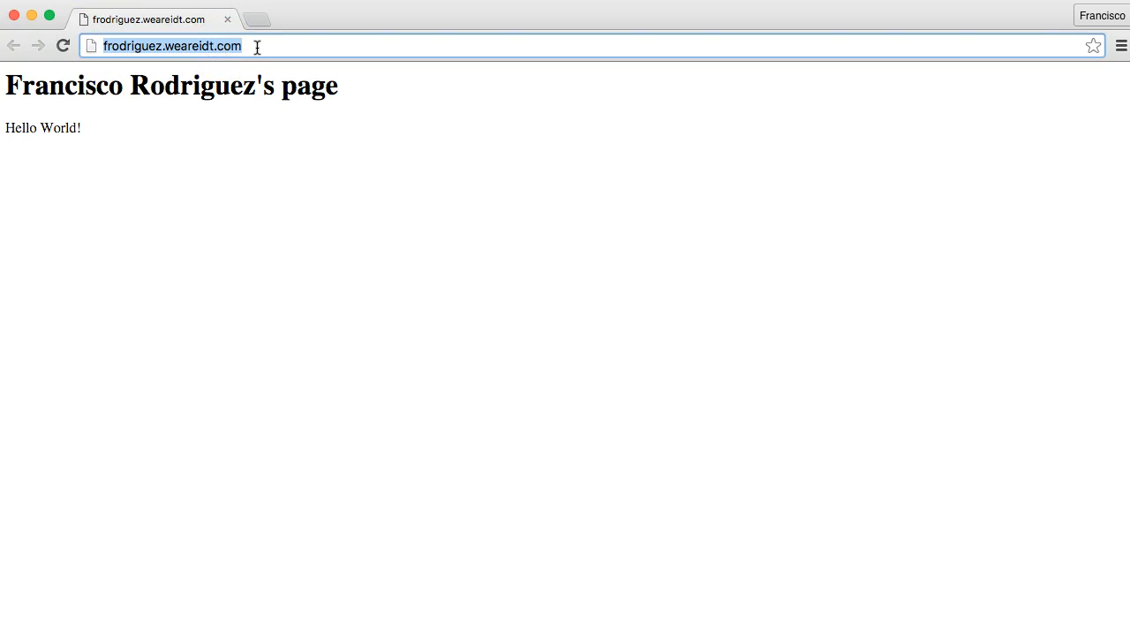
{"action": "right_click", "coordinate": [153, 41]}
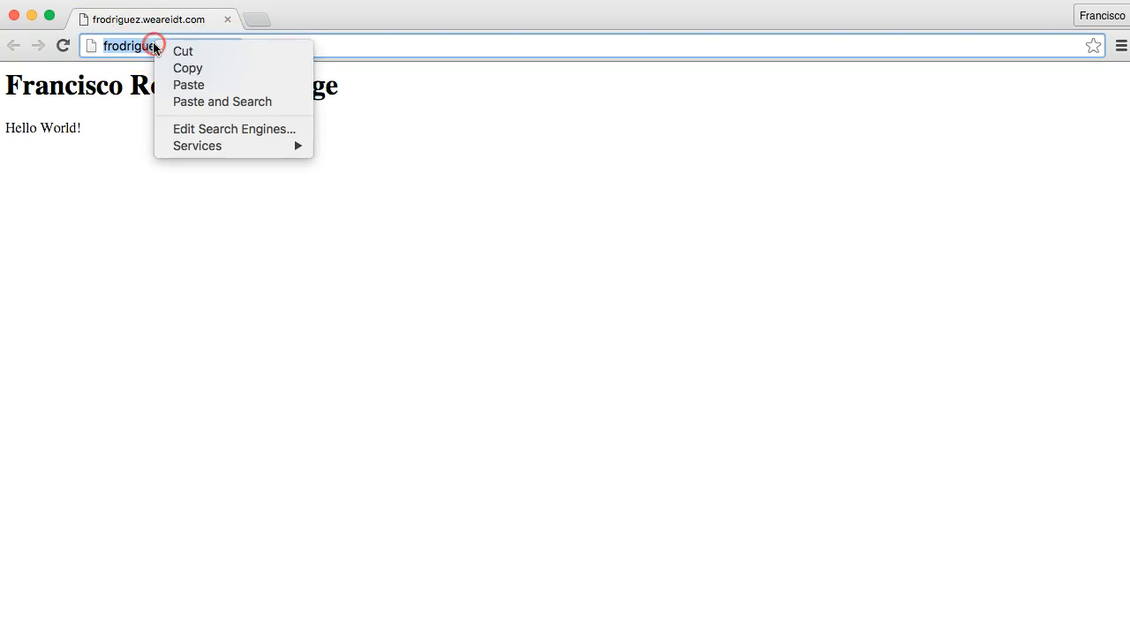
{"action": "left_click", "coordinate": [182, 62]}
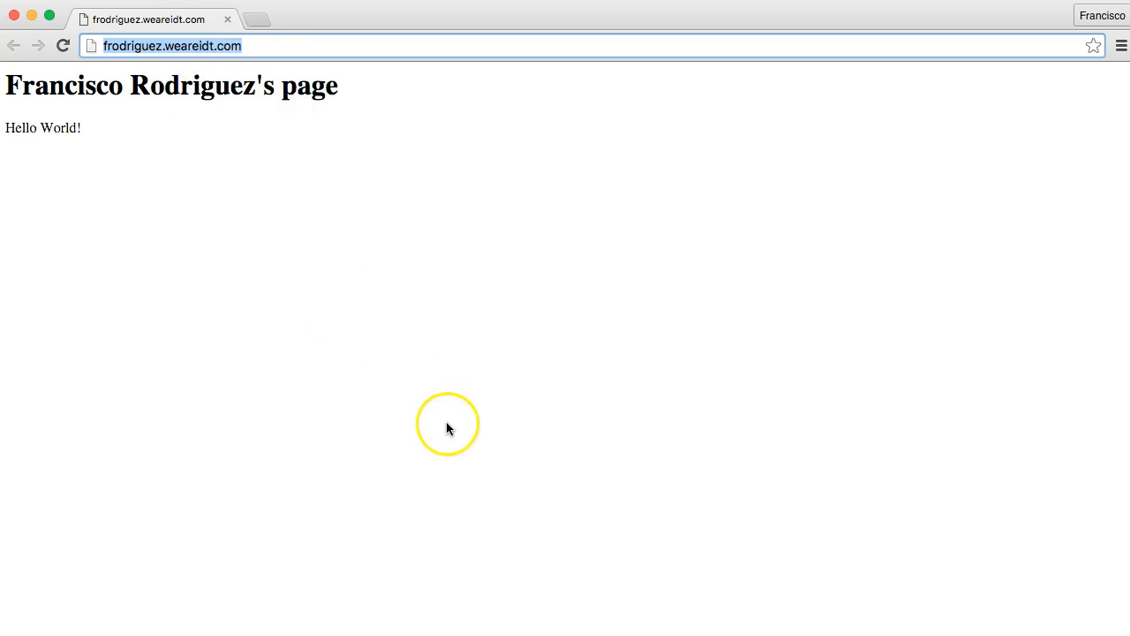